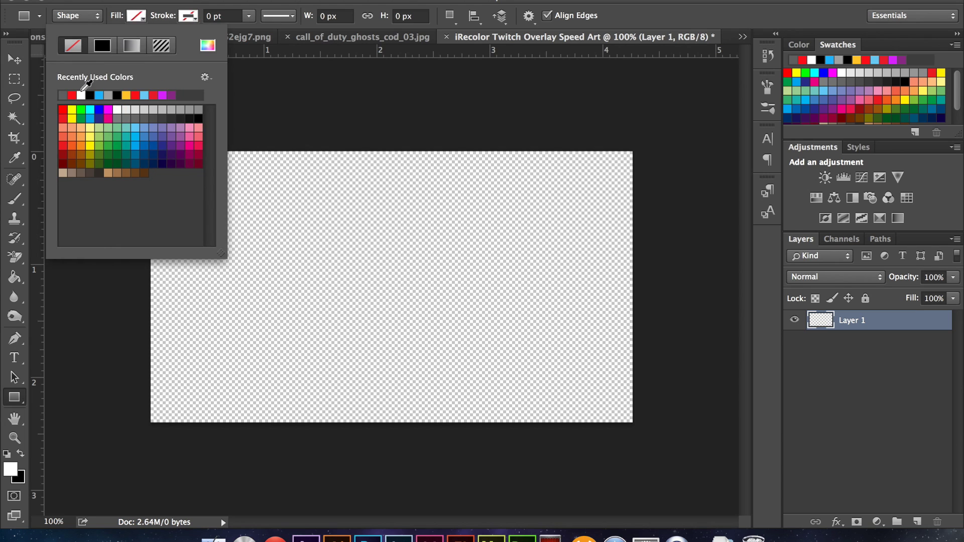
- Draw a red bar across the full top of the canvas and give it a drop shadow
{"action": "left_click_drag", "start_coordinate": [129, 134], "coordinate": [648, 170]}
{"action": "key", "text": "v"}
{"action": "right_click", "coordinate": [929, 321]}
{"action": "left_click", "coordinate": [763, 275]}
{"action": "left_click_drag", "start_coordinate": [430, 40], "coordinate": [553, 16]}
{"action": "left_click", "coordinate": [374, 261]}
{"action": "left_click", "coordinate": [853, 41]}
{"action": "left_click", "coordinate": [14, 344]}
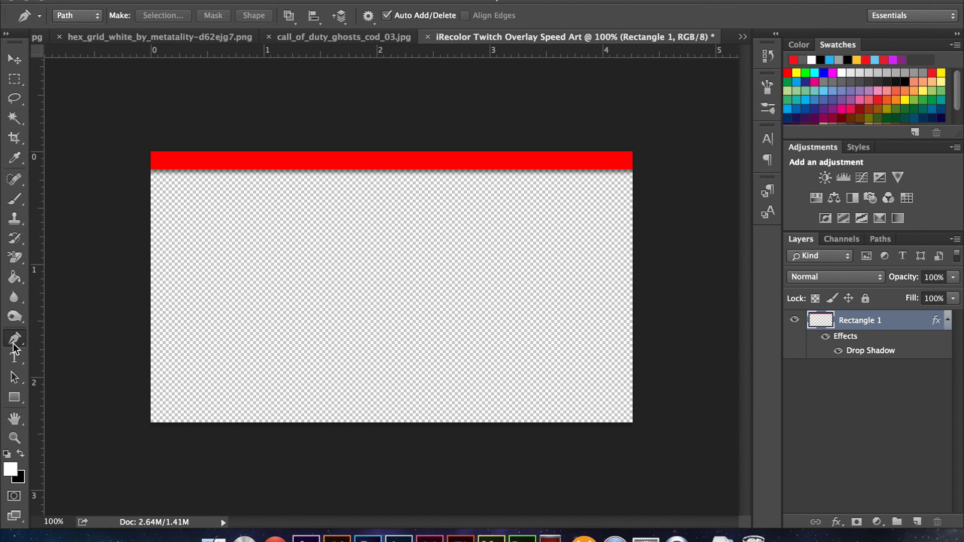
- Add vertical guides at 30% and 70% of the canvas width
{"action": "left_click", "coordinate": [419, 1]}
{"action": "left_click", "coordinate": [452, 396]}
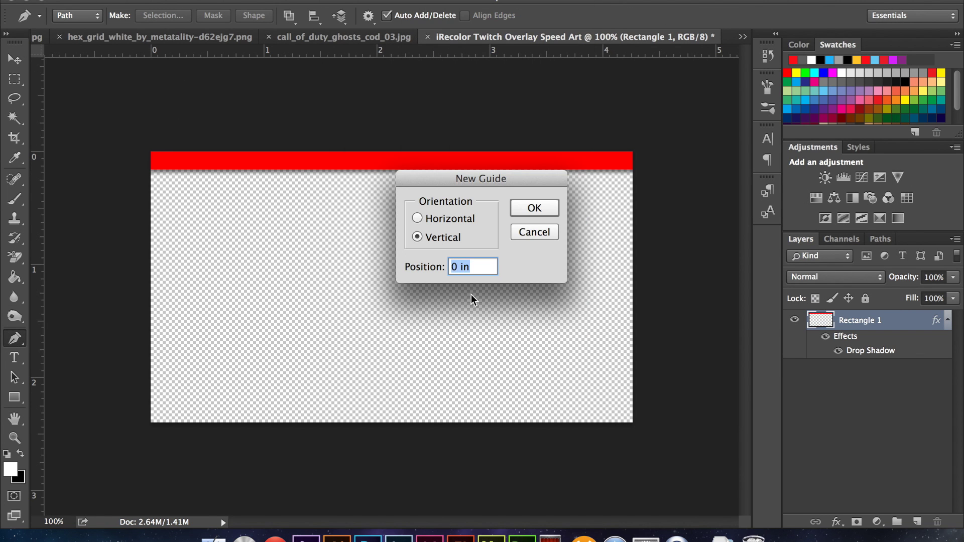
{"action": "left_click", "coordinate": [534, 208]}
{"action": "left_click", "coordinate": [419, 1]}
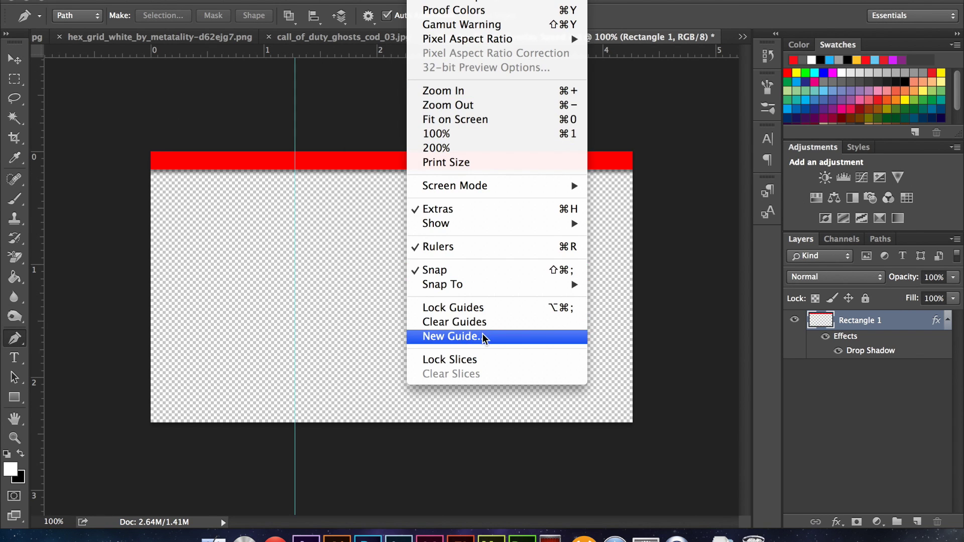
{"action": "left_click", "coordinate": [483, 335]}
{"action": "type", "text": "70%"}
{"action": "left_click", "coordinate": [537, 209]}
- Add a vertical guide at 50% and place the first anchor of the notch outline
{"action": "left_click", "coordinate": [420, 1]}
{"action": "left_click", "coordinate": [480, 335]}
{"action": "type", "text": "50%"}
{"action": "left_click", "coordinate": [525, 213]}
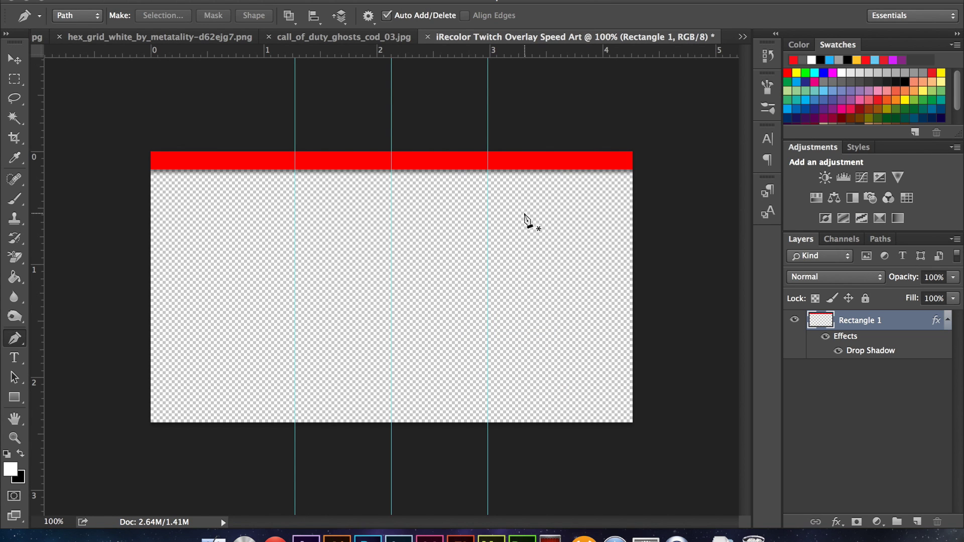
{"action": "left_click", "coordinate": [123, 159]}
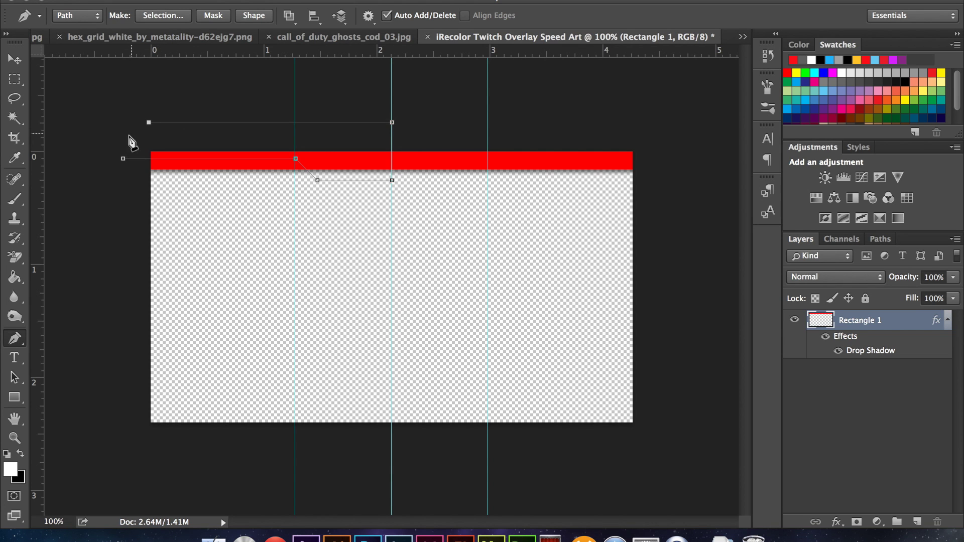
- Turn the notch path into a shape layer with a white Color Overlay
{"action": "left_click", "coordinate": [254, 15]}
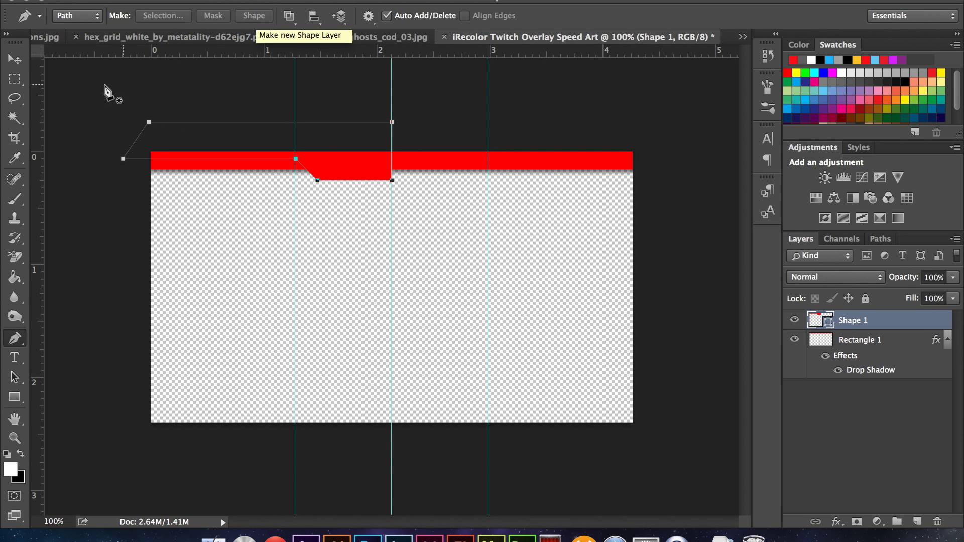
{"action": "key", "text": "v"}
{"action": "right_click", "coordinate": [906, 328]}
{"action": "left_click", "coordinate": [723, 332]}
{"action": "left_click", "coordinate": [371, 190]}
{"action": "left_click", "coordinate": [599, 62]}
{"action": "left_click", "coordinate": [497, 239]}
{"action": "left_click", "coordinate": [872, 224]}
{"action": "left_click", "coordinate": [879, 41]}
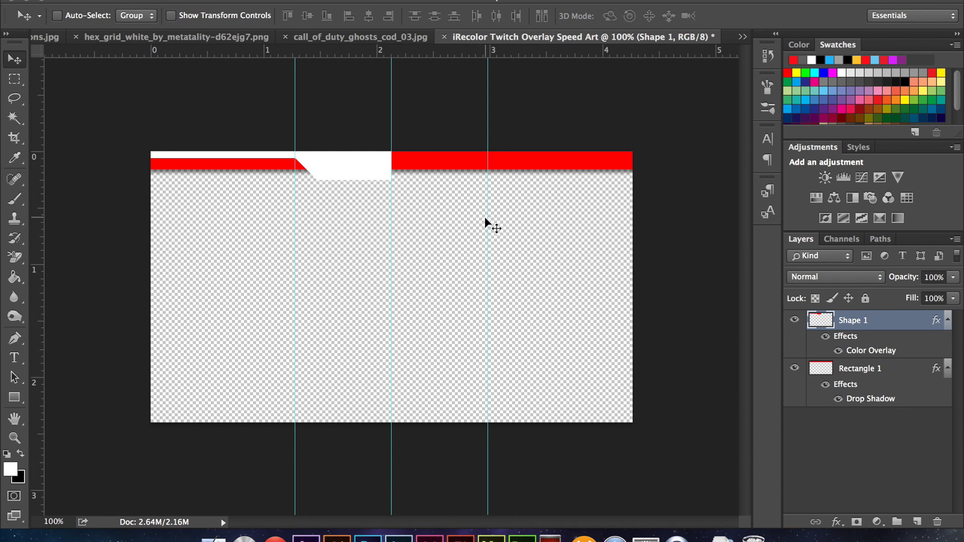
- Duplicate the white shape, flip the copy horizontally, and align it to complete the notch
{"action": "key", "text": "super+j"}
{"action": "left_click_drag", "start_coordinate": [291, 157], "coordinate": [434, 256]}
{"action": "left_click", "coordinate": [154, 0]}
{"action": "mouse_move", "coordinate": [275, 299]}
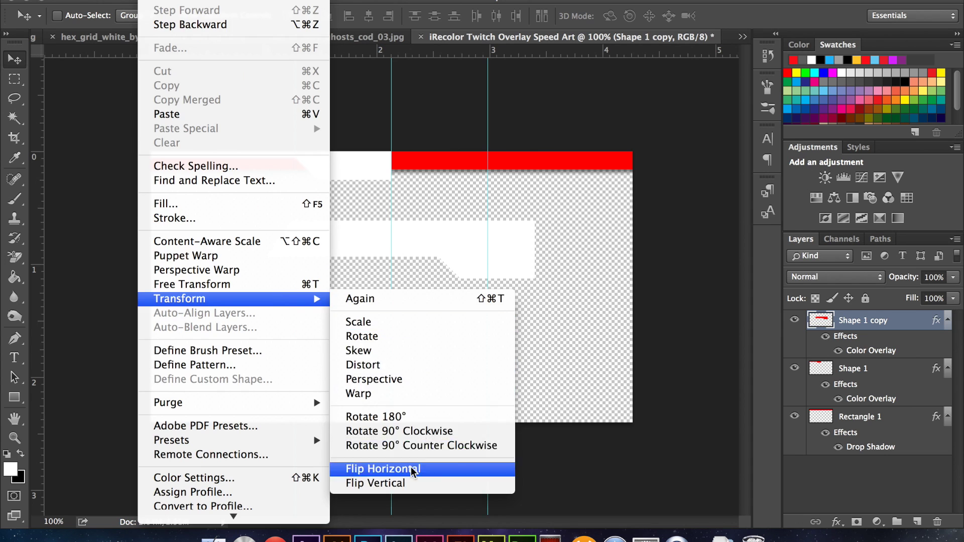
{"action": "left_click", "coordinate": [415, 406]}
{"action": "left_click_drag", "start_coordinate": [593, 181], "coordinate": [598, 198]}
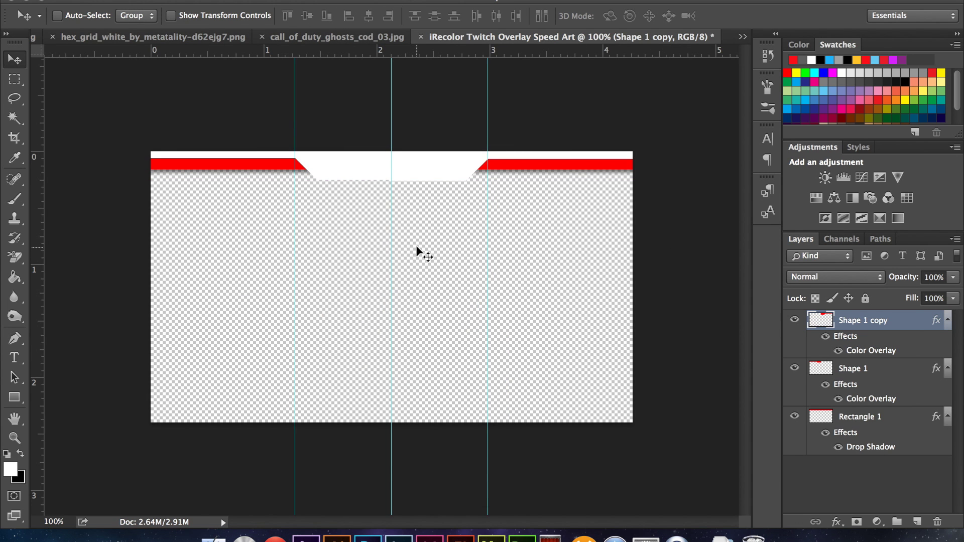
{"action": "key", "text": "super+plus"}
{"action": "key", "text": "super+plus"}
{"action": "key", "text": "super+plus"}
{"action": "key", "text": "super+plus"}
{"action": "scroll", "coordinate": [420, 236], "scroll_direction": "up", "scroll_amount": 10}
{"action": "left_click", "coordinate": [907, 374], "text": "shift"}
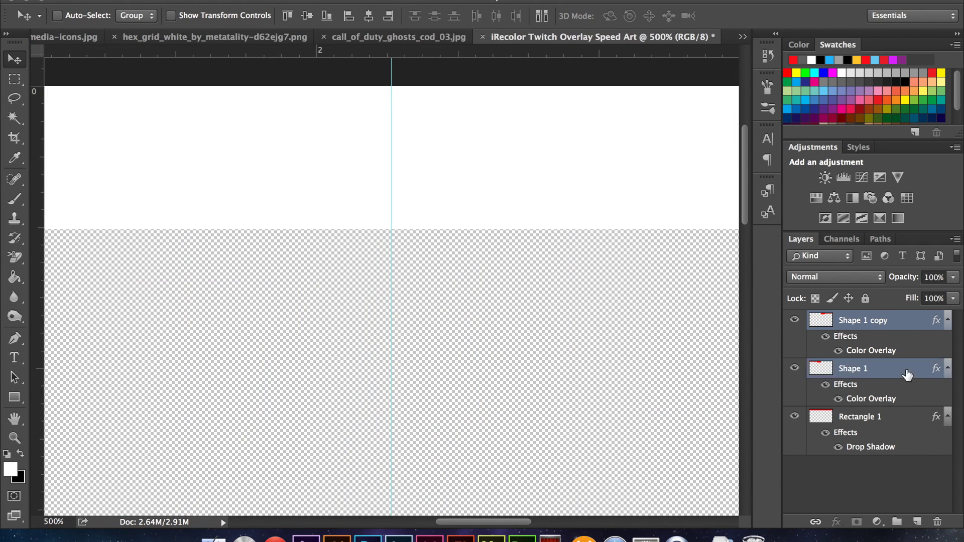
- Merge the two white shapes and rename the layers 'Main white' and 'Sub red'
{"action": "key", "text": "super+e"}
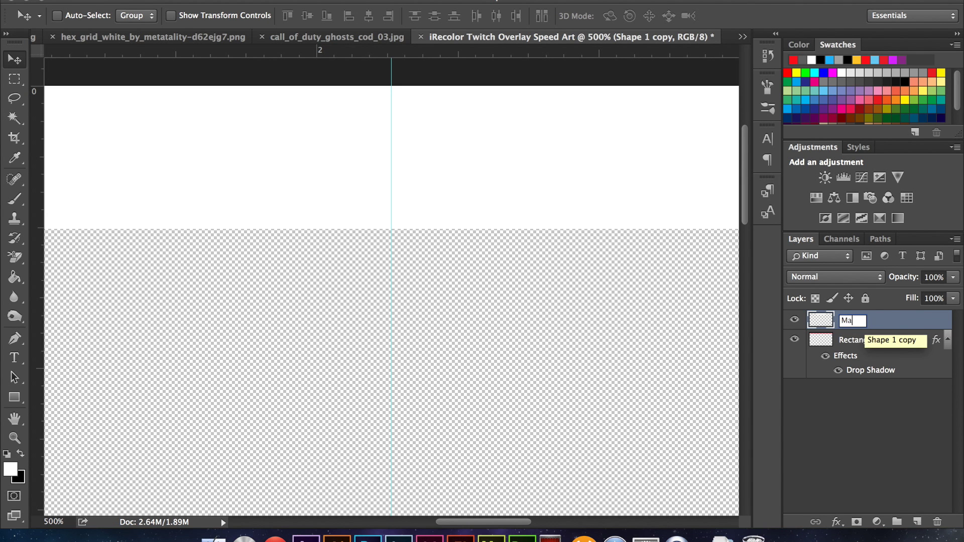
{"action": "type", "text": "hite"}
{"action": "key", "text": "Return"}
{"action": "double_click", "coordinate": [864, 341]}
{"action": "type", "text": "M"}
{"action": "type", "text": "ub red"}
{"action": "key", "text": "Return"}
- Paste Sub red's drop shadow layer style onto Main white
{"action": "key", "text": "super+o"}
{"action": "left_click", "coordinate": [640, 387]}
{"action": "key", "text": "super+0"}
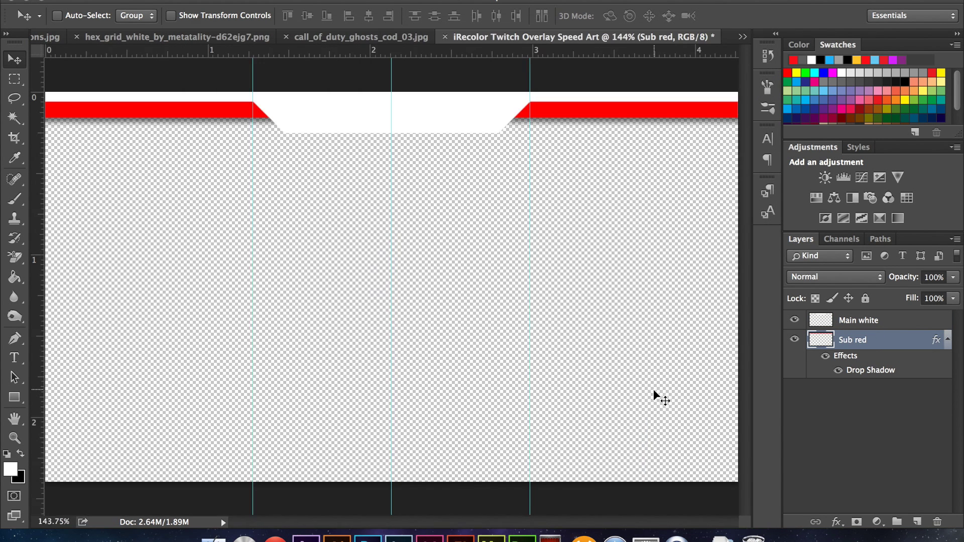
{"action": "right_click", "coordinate": [898, 346]}
{"action": "key", "text": "Escape"}
{"action": "double_click", "coordinate": [898, 320]}
{"action": "key", "text": "Escape"}
{"action": "right_click", "coordinate": [899, 320]}
{"action": "left_click", "coordinate": [728, 488]}
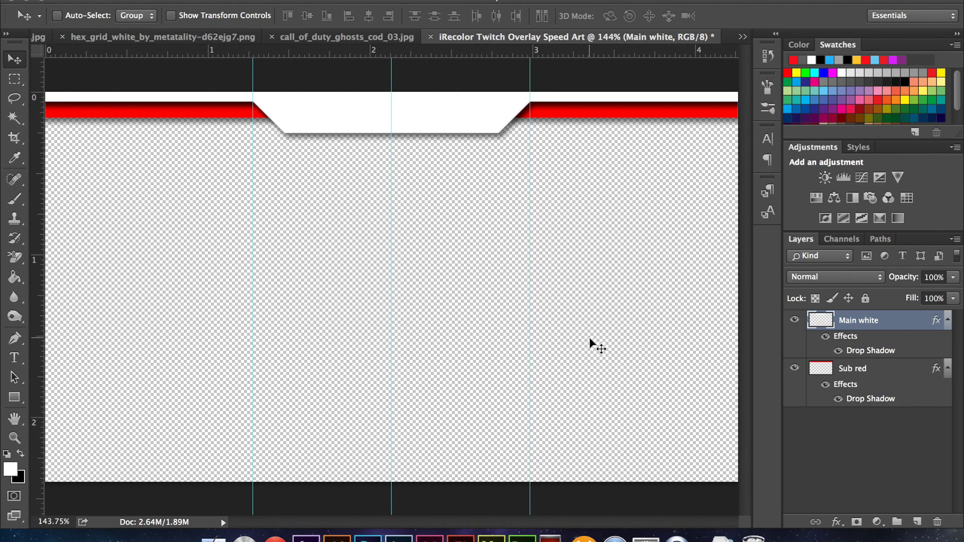
- Group both bar layers as 'Top Bar' and start a text line inside it
{"action": "left_click", "coordinate": [914, 376], "text": "shift"}
{"action": "key", "text": "super+g"}
{"action": "double_click", "coordinate": [855, 320]}
{"action": "type", "text": "Top"}
{"action": "key", "text": "Return"}
{"action": "left_click", "coordinate": [812, 319]}
{"action": "left_click", "coordinate": [870, 338]}
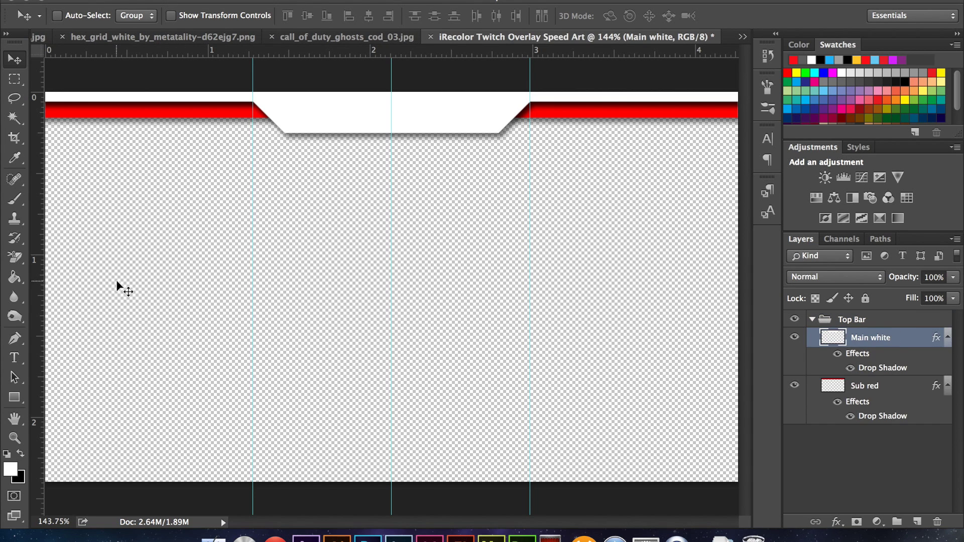
{"action": "key", "text": "t"}
{"action": "left_click", "coordinate": [347, 330]}
{"action": "type", "text": "@iRecolor"}
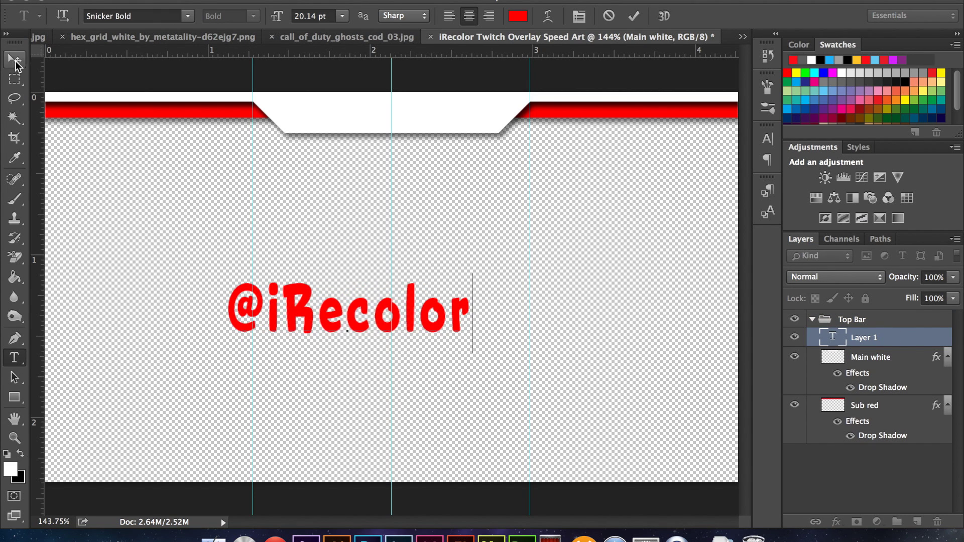
{"action": "left_click", "coordinate": [15, 59]}
{"action": "left_click_drag", "start_coordinate": [395, 321], "coordinate": [485, 170]}
{"action": "left_click_drag", "start_coordinate": [311, 121], "coordinate": [391, 119]}
{"action": "key", "text": "Return"}
- Bring in the Twitter bird with a red Color Overlay, sized beside the text
{"action": "left_click", "coordinate": [41, 36]}
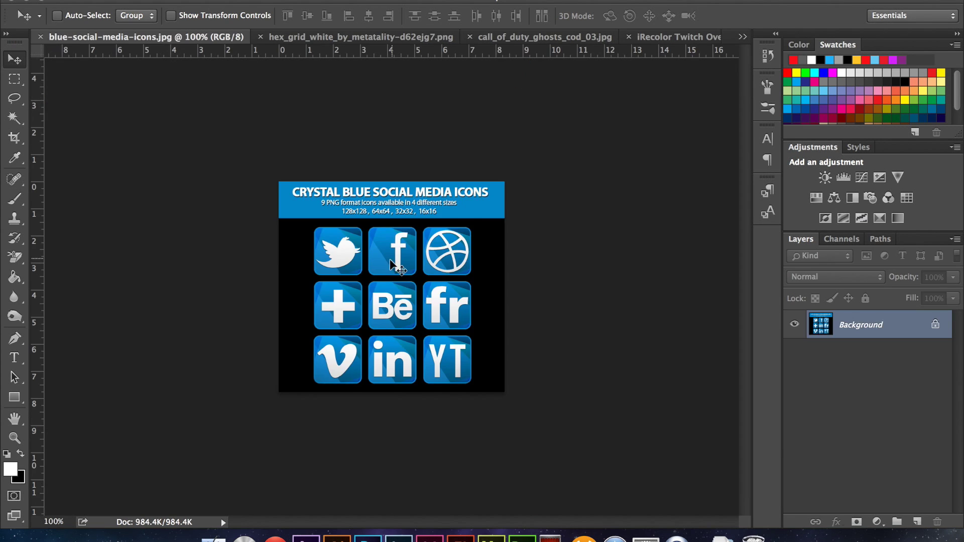
{"action": "key", "text": "w"}
{"action": "key", "text": "v"}
{"action": "left_click_drag", "start_coordinate": [338, 251], "coordinate": [315, 242]}
{"action": "double_click", "coordinate": [889, 337]}
{"action": "left_click", "coordinate": [414, 196]}
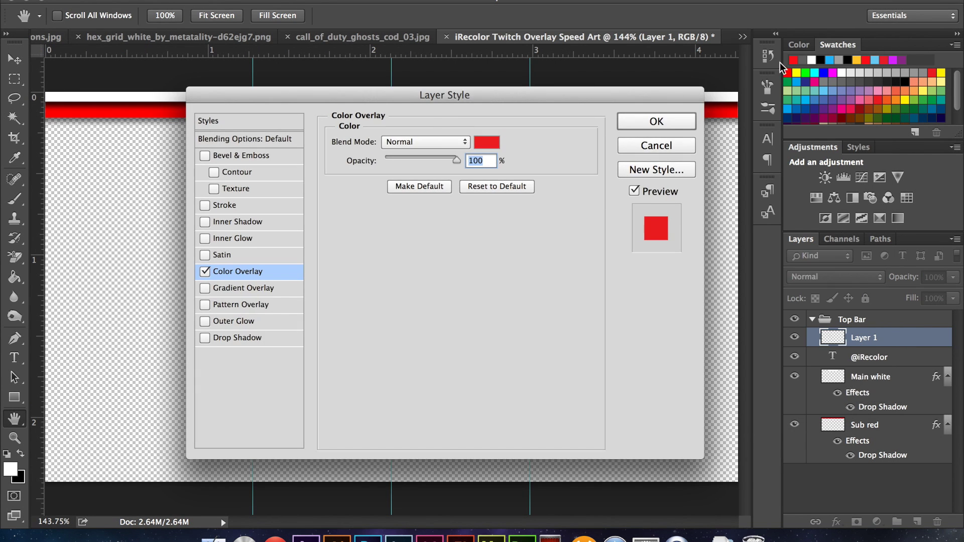
{"action": "left_click", "coordinate": [655, 122]}
{"action": "left_click_drag", "start_coordinate": [341, 221], "coordinate": [346, 91]}
{"action": "key", "text": "ctrl+t"}
{"action": "left_click_drag", "start_coordinate": [281, 90], "coordinate": [326, 117]}
{"action": "key", "text": "Return"}
{"action": "left_click", "coordinate": [899, 386], "text": "shift"}
{"action": "key", "text": "ctrl+g"}
{"action": "double_click", "coordinate": [863, 337]}
{"action": "type", "text": "Twitter"}
{"action": "key", "text": "Return"}
{"action": "left_click", "coordinate": [172, 15]}
{"action": "left_click_drag", "start_coordinate": [389, 120], "coordinate": [377, 120]}
{"action": "left_click", "coordinate": [171, 15]}
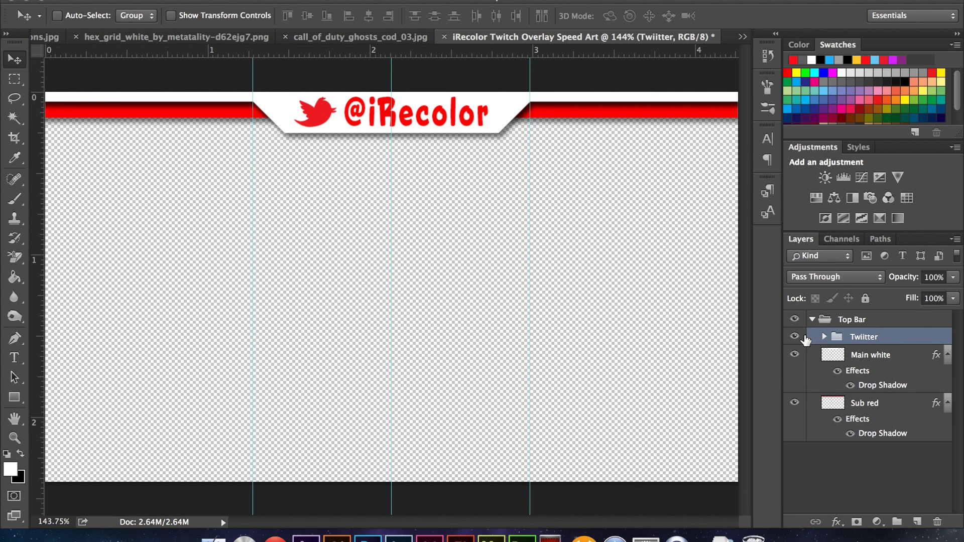
- Duplicate the Top Bar group and rename the copy 'Bottom Bar'
{"action": "left_click", "coordinate": [812, 319]}
{"action": "left_click", "coordinate": [846, 324]}
{"action": "key", "text": "super+j"}
{"action": "double_click", "coordinate": [854, 320]}
{"action": "type", "text": "Bottom Bar"}
{"action": "key", "text": "Return"}
- Move Bottom Bar to the canvas bottom and flip it vertically
{"action": "left_click", "coordinate": [812, 319]}
{"action": "left_click", "coordinate": [881, 344]}
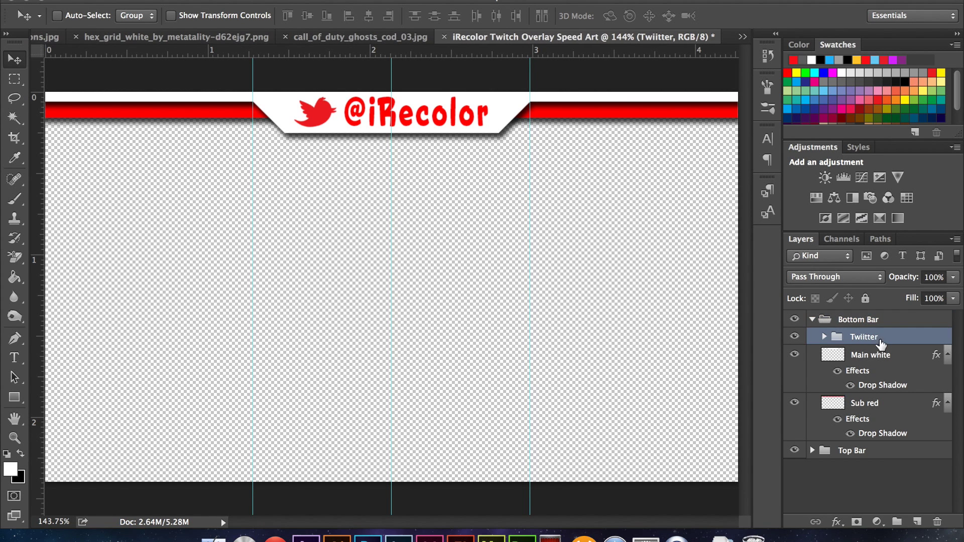
{"action": "left_click", "coordinate": [818, 324]}
{"action": "left_click_drag", "start_coordinate": [391, 115], "coordinate": [425, 397]}
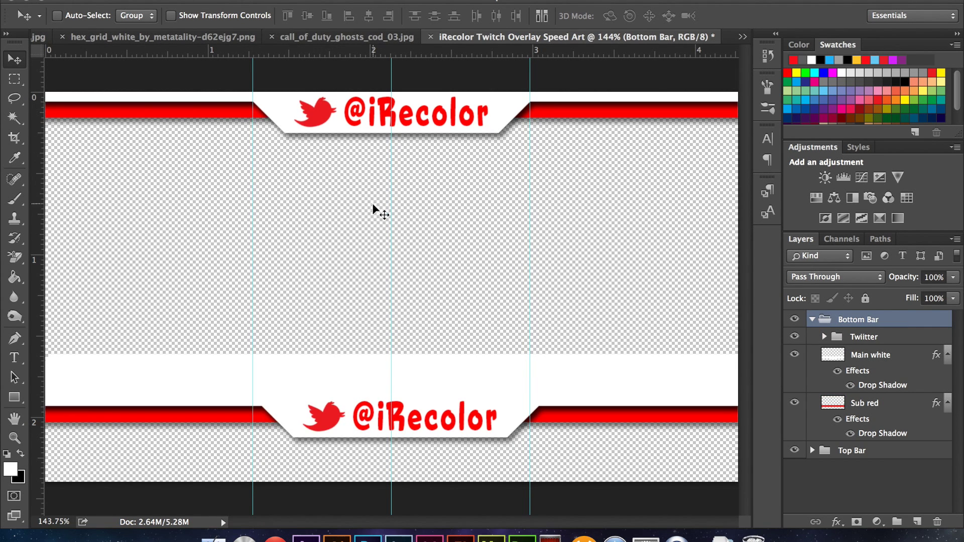
{"action": "left_click", "coordinate": [143, 0]}
{"action": "mouse_move", "coordinate": [201, 297]}
{"action": "left_click", "coordinate": [382, 485]}
{"action": "left_click_drag", "start_coordinate": [566, 411], "coordinate": [570, 497]}
- Delete the bird from Bottom Bar and flip its text upright
{"action": "left_click", "coordinate": [824, 337]}
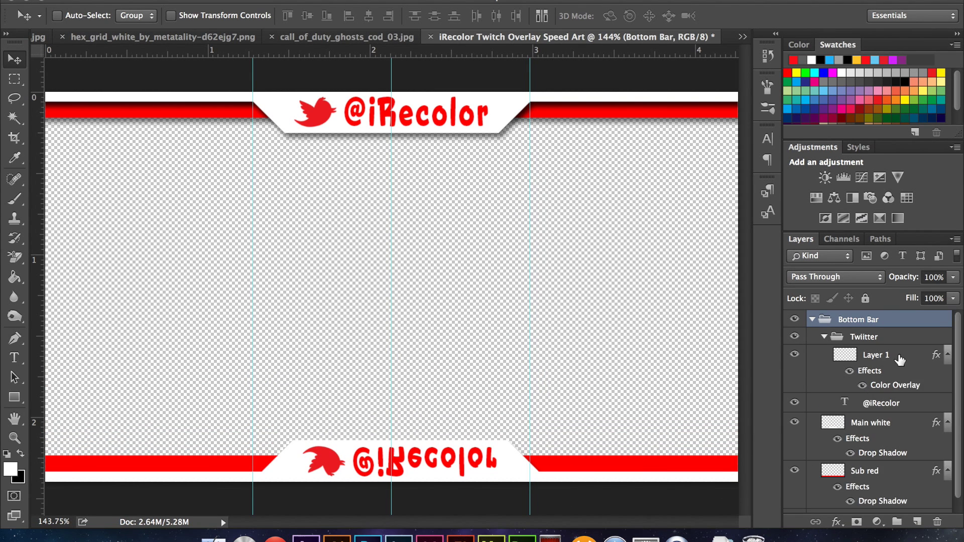
{"action": "left_click_drag", "start_coordinate": [884, 355], "coordinate": [937, 522]}
{"action": "left_click", "coordinate": [884, 355]}
{"action": "left_click", "coordinate": [143, 0]}
{"action": "mouse_move", "coordinate": [201, 299]}
{"action": "left_click", "coordinate": [418, 484]}
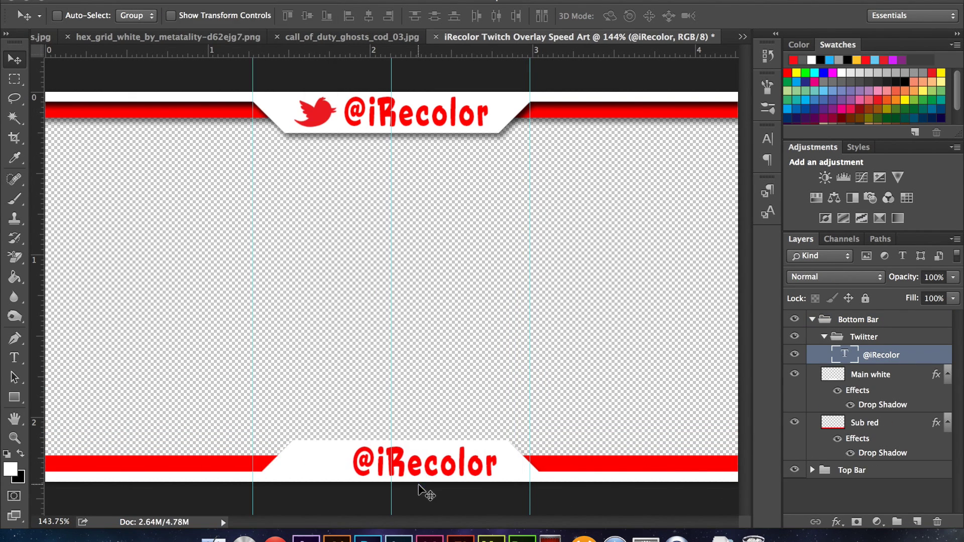
- Replace the bottom text with 'Don't forget to follow!'
{"action": "key", "text": "t"}
{"action": "left_click", "coordinate": [394, 463]}
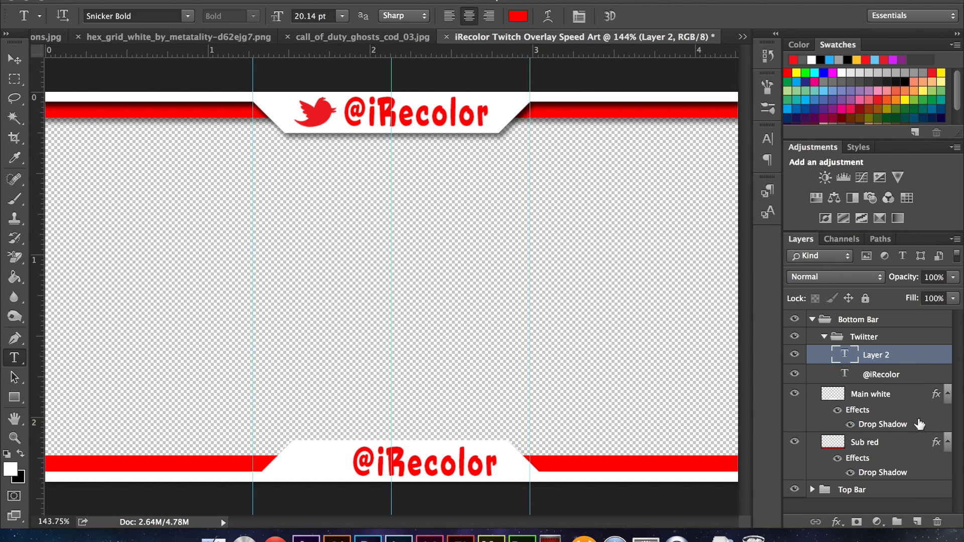
{"action": "key", "text": "Escape"}
{"action": "left_click", "coordinate": [391, 463]}
{"action": "key", "text": "ctrl+a"}
{"action": "type", "text": "Don"}
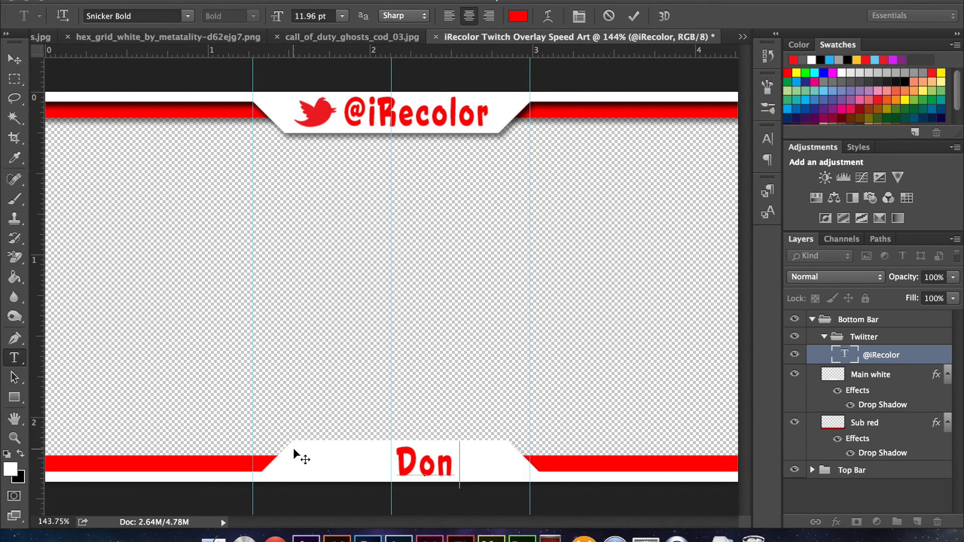
{"action": "type", "text": "'t forget to follow!"}
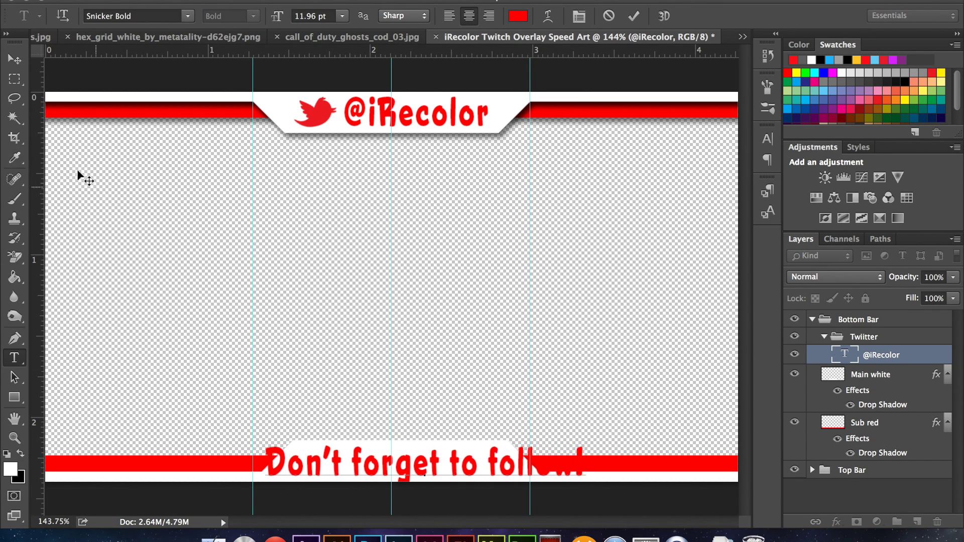
{"action": "key", "text": "ctrl+Return"}
- Narrow the bottom text to fit the notch and collapse the Bottom Bar group
{"action": "key", "text": "v"}
{"action": "key", "text": "ctrl+t"}
{"action": "left_click_drag", "start_coordinate": [585, 465], "coordinate": [517, 465]}
{"action": "left_click_drag", "start_coordinate": [263, 465], "coordinate": [295, 465]}
{"action": "key", "text": "Return"}
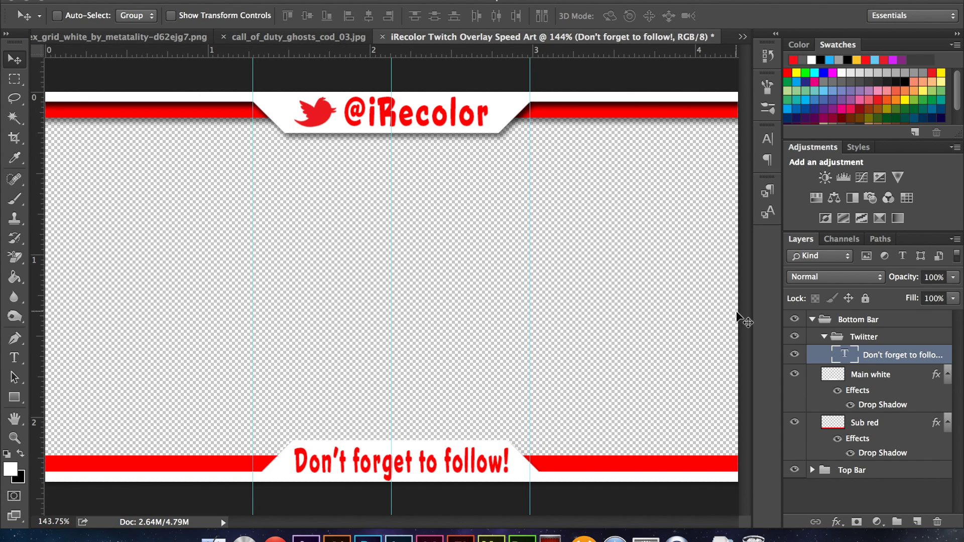
{"action": "left_click", "coordinate": [863, 337]}
{"action": "left_click", "coordinate": [812, 320]}
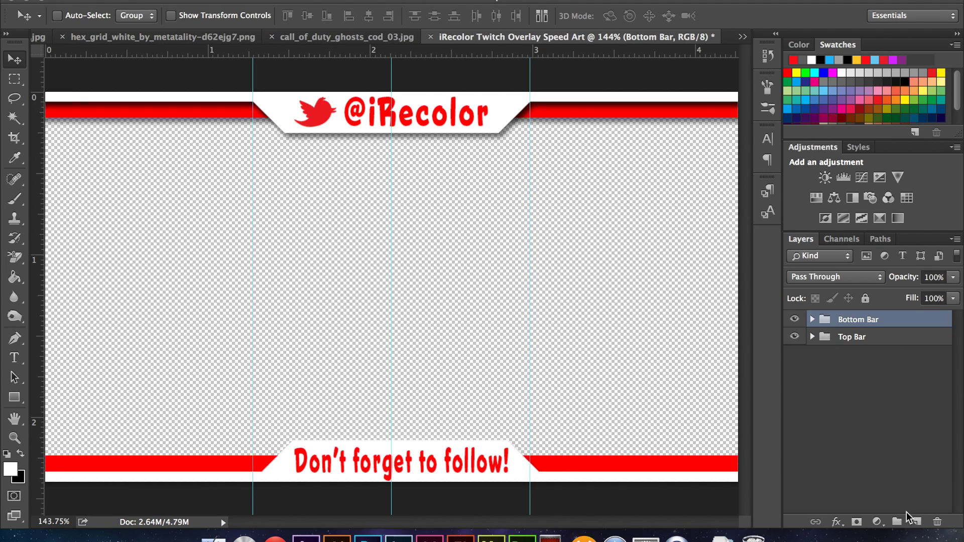
- Draw an unfilled rectangle frame with a 4 pt stroke at right, then shift it up and right
{"action": "key", "text": "u"}
{"action": "left_click", "coordinate": [137, 15]}
{"action": "left_click", "coordinate": [189, 16]}
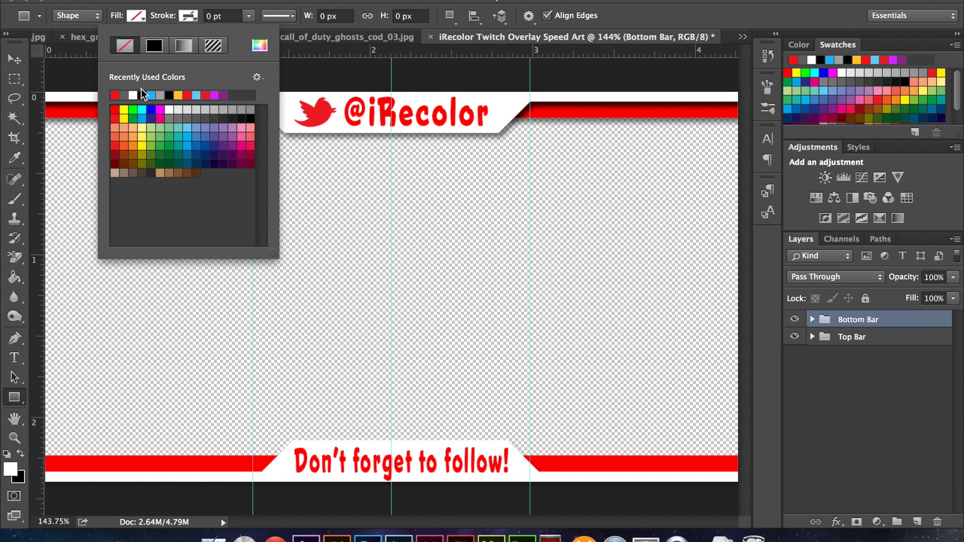
{"action": "left_click", "coordinate": [249, 19]}
{"action": "left_click", "coordinate": [188, 17]}
{"action": "type", "text": "4"}
{"action": "mouse_move", "coordinate": [478, 228]}
{"action": "left_mouse_down"}
{"action": "mouse_move", "coordinate": [555, 261]}
{"action": "mouse_move", "coordinate": [624, 339]}
{"action": "left_mouse_up"}
{"action": "left_click", "coordinate": [14, 58]}
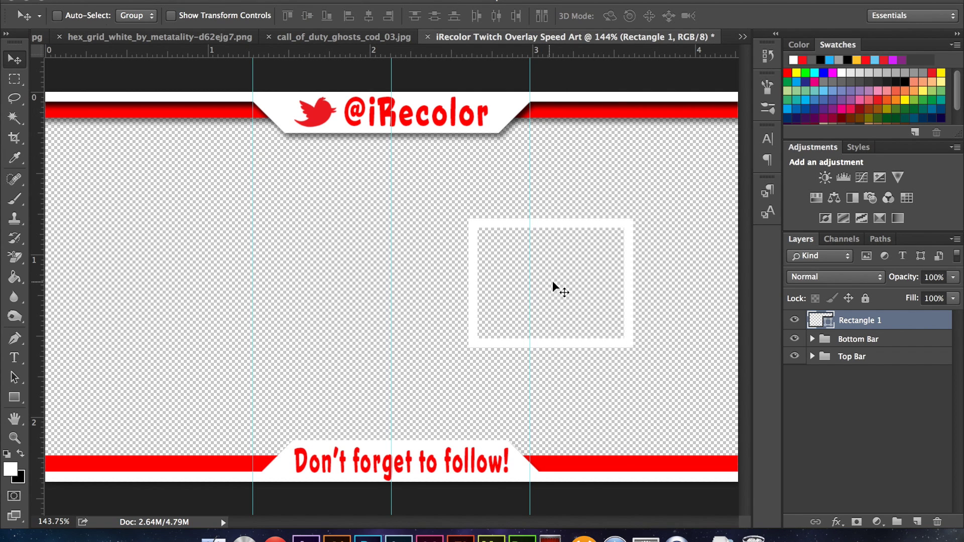
{"action": "left_click_drag", "start_coordinate": [549, 286], "coordinate": [643, 279]}
- Duplicate the Main white layer, move the copy to the top and up the canvas, and remove its Drop Shadow
{"action": "left_click", "coordinate": [813, 340]}
{"action": "left_click", "coordinate": [907, 395]}
{"action": "key", "text": "super+j"}
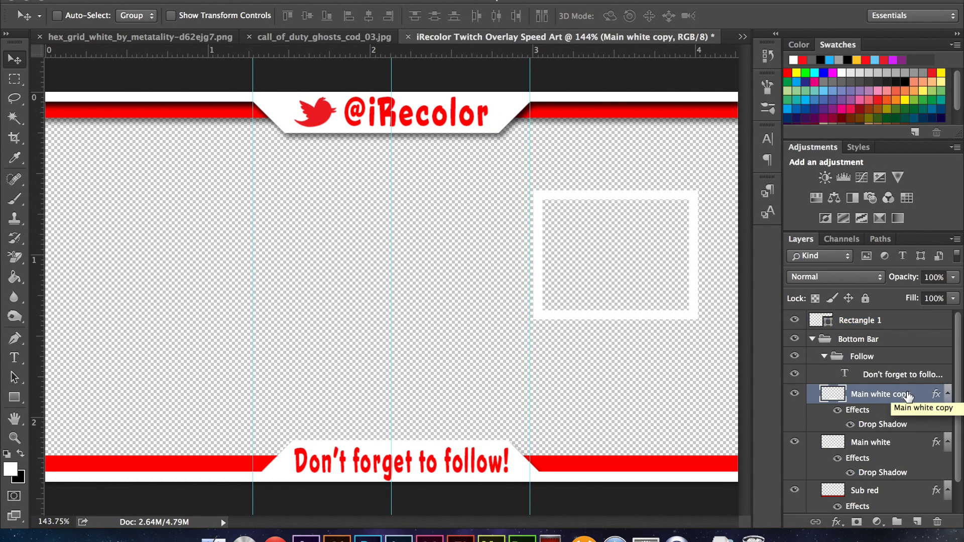
{"action": "left_click_drag", "start_coordinate": [904, 397], "coordinate": [914, 318]}
{"action": "left_click_drag", "start_coordinate": [434, 474], "coordinate": [466, 270]}
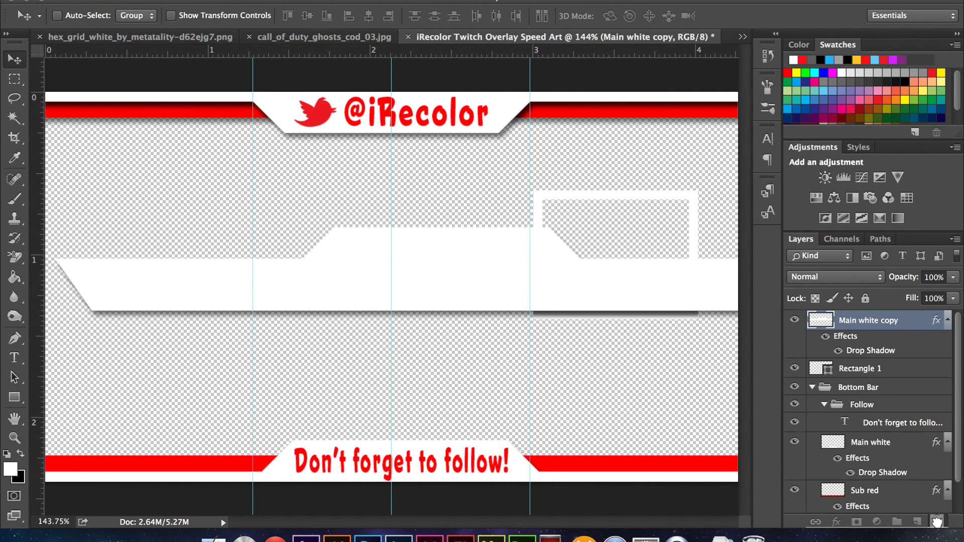
{"action": "left_click_drag", "start_coordinate": [846, 336], "coordinate": [937, 523]}
- Free Transform the copied white bar to about a third and place it atop the frame
{"action": "key", "text": "super+t"}
{"action": "left_click_drag", "start_coordinate": [51, 224], "coordinate": [551, 281]}
{"action": "left_click_drag", "start_coordinate": [646, 307], "coordinate": [542, 194]}
{"action": "key", "text": "super+equal"}
{"action": "key", "text": "super+equal"}
{"action": "key", "text": "Return"}
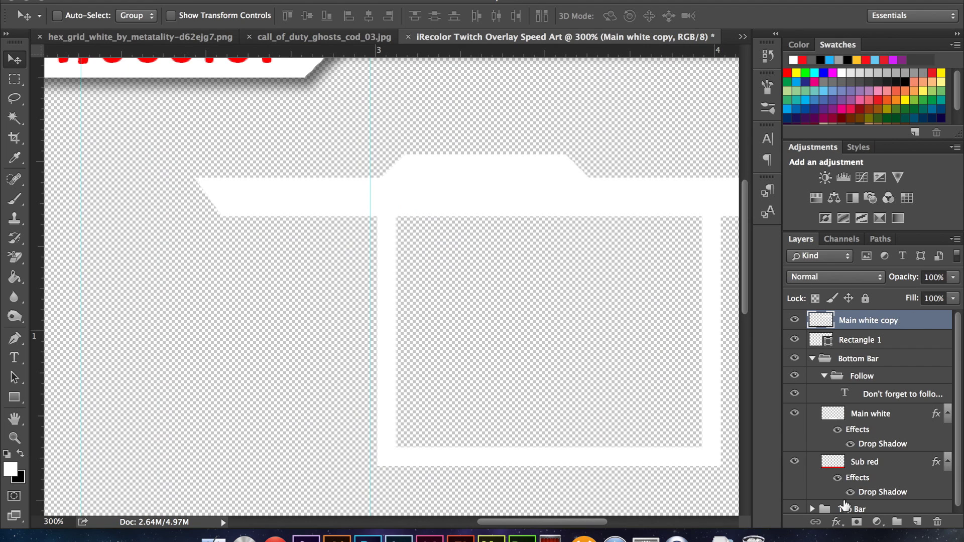
- Add a layer mask to the copied bar and paint out its left end in black
{"action": "left_click", "coordinate": [856, 522]}
{"action": "key", "text": "b"}
{"action": "key", "text": "x"}
{"action": "mouse_move", "coordinate": [329, 198]}
{"action": "left_mouse_down"}
{"action": "mouse_move", "coordinate": [287, 201]}
{"action": "mouse_move", "coordinate": [201, 181]}
{"action": "left_mouse_up"}
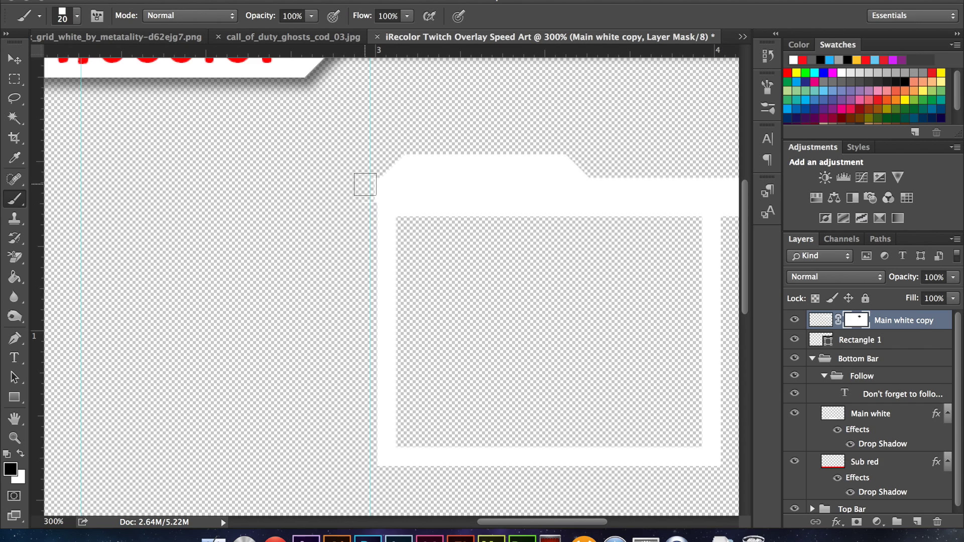
- Nudge the white bar down and move Rectangle 1 above Main white copy
{"action": "key", "text": "v"}
{"action": "left_click", "coordinate": [819, 319]}
{"action": "key", "text": "shift+Down"}
{"action": "key", "text": "shift+Down"}
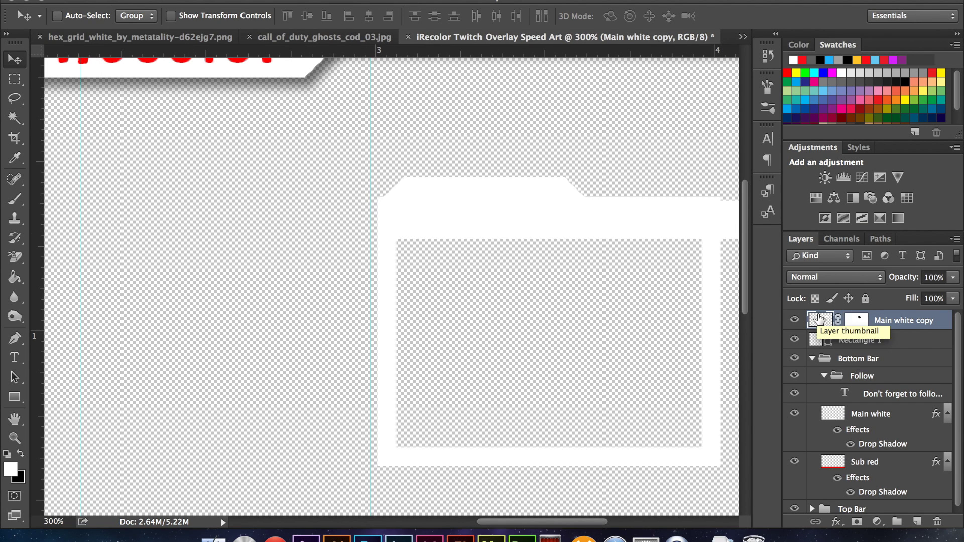
{"action": "left_click_drag", "start_coordinate": [858, 340], "coordinate": [859, 316]}
{"action": "left_click", "coordinate": [894, 340]}
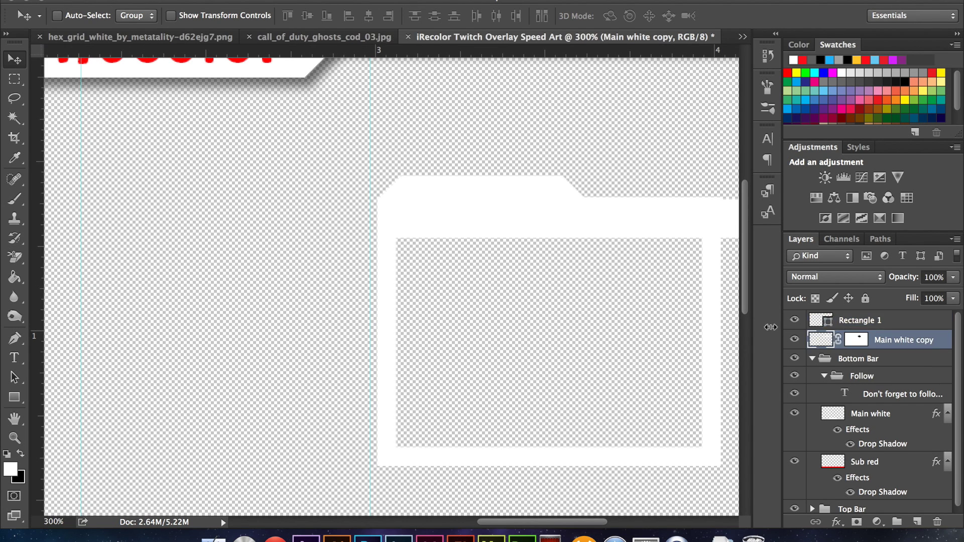
- Brush on the copied bar's mask to hide its unwanted strip
{"action": "left_click", "coordinate": [856, 340]}
{"action": "left_click", "coordinate": [16, 200]}
{"action": "left_click_drag", "start_coordinate": [404, 224], "coordinate": [649, 229]}
{"action": "scroll", "coordinate": [698, 239], "scroll_direction": "right", "scroll_amount": 5}
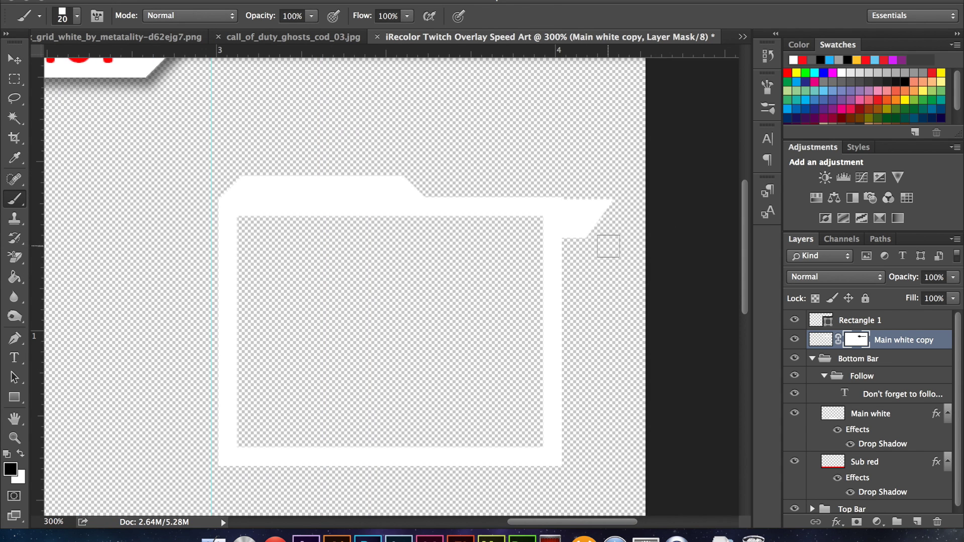
- Draw a thin red-filled, strokeless rectangle along the tab's top
{"action": "key", "text": "u"}
{"action": "left_click", "coordinate": [188, 16]}
{"action": "left_click", "coordinate": [116, 44]}
{"action": "left_click", "coordinate": [136, 15]}
{"action": "left_click", "coordinate": [76, 44]}
{"action": "left_click", "coordinate": [390, 169]}
{"action": "left_click_drag", "start_coordinate": [350, 182], "coordinate": [507, 197]}
- Move Rectangle 2 below Main white copy and merge Rectangle 1 with Main white copy
{"action": "left_click", "coordinate": [119, 180]}
{"action": "key", "text": "v"}
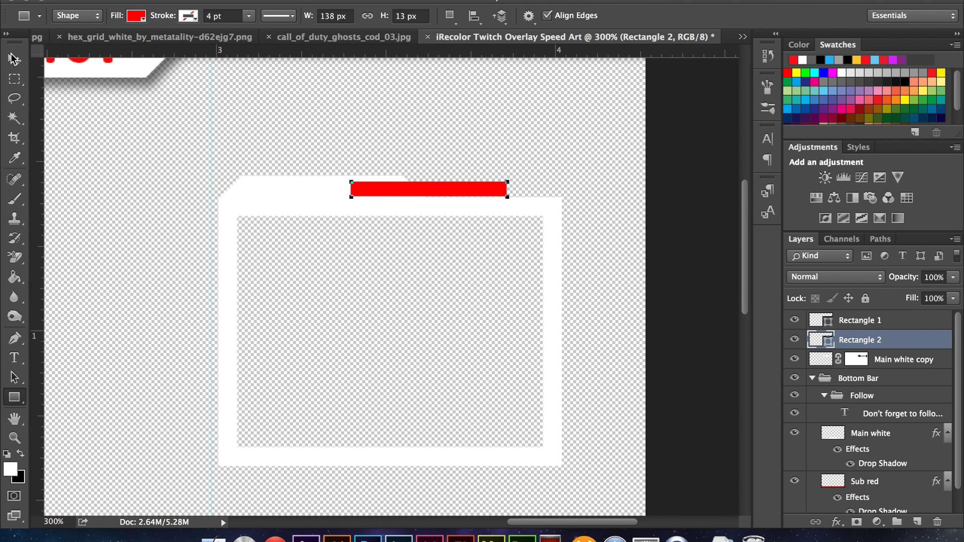
{"action": "left_click_drag", "start_coordinate": [893, 343], "coordinate": [894, 368]}
{"action": "left_click", "coordinate": [907, 327]}
{"action": "left_click", "coordinate": [936, 344], "text": "shift"}
{"action": "key", "text": "ctrl+e"}
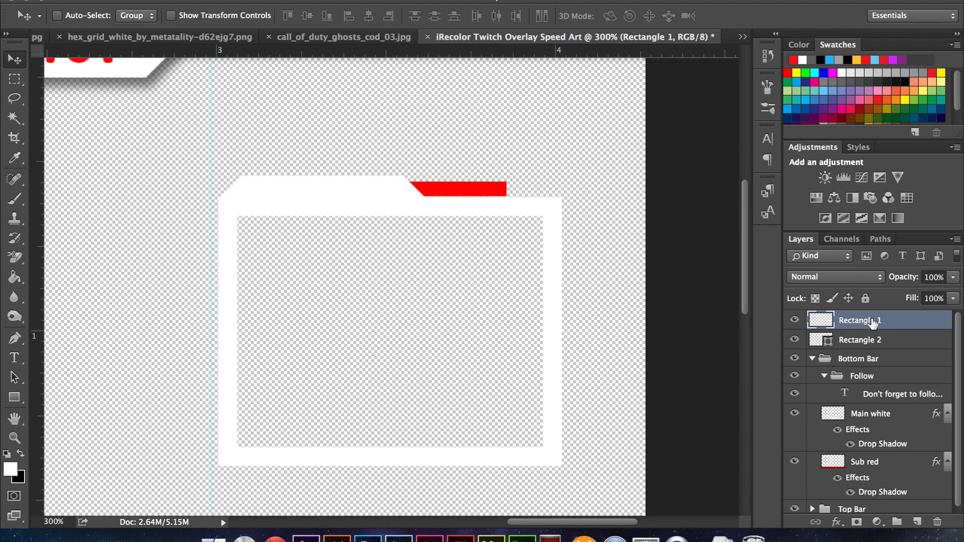
- Rasterize the red strip layer Rectangle 2 and rename it Red
{"action": "left_click", "coordinate": [917, 343]}
{"action": "right_click", "coordinate": [901, 347]}
{"action": "left_click", "coordinate": [728, 471]}
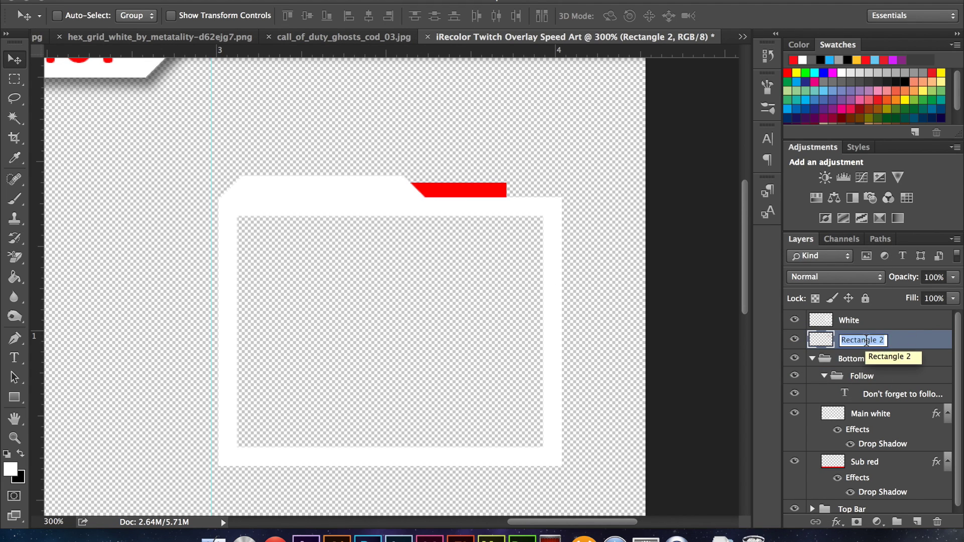
{"action": "type", "text": "Red"}
{"action": "key", "text": "Return"}
- Cut a slanted right end on the red strip using a Pen path selection and Delete
{"action": "left_click", "coordinate": [19, 338]}
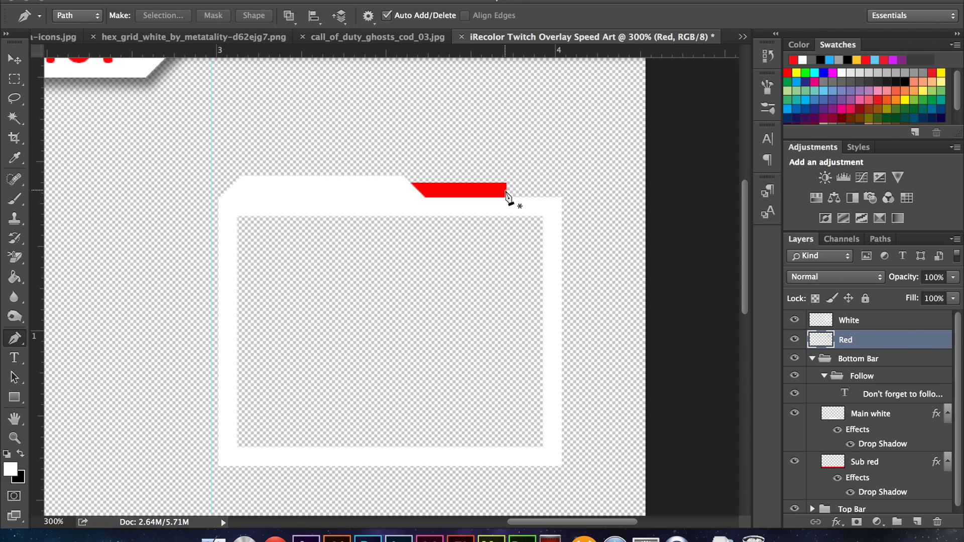
{"action": "scroll", "coordinate": [507, 195], "scroll_direction": "up", "scroll_amount": 3, "text": "alt"}
{"action": "left_click", "coordinate": [520, 224]}
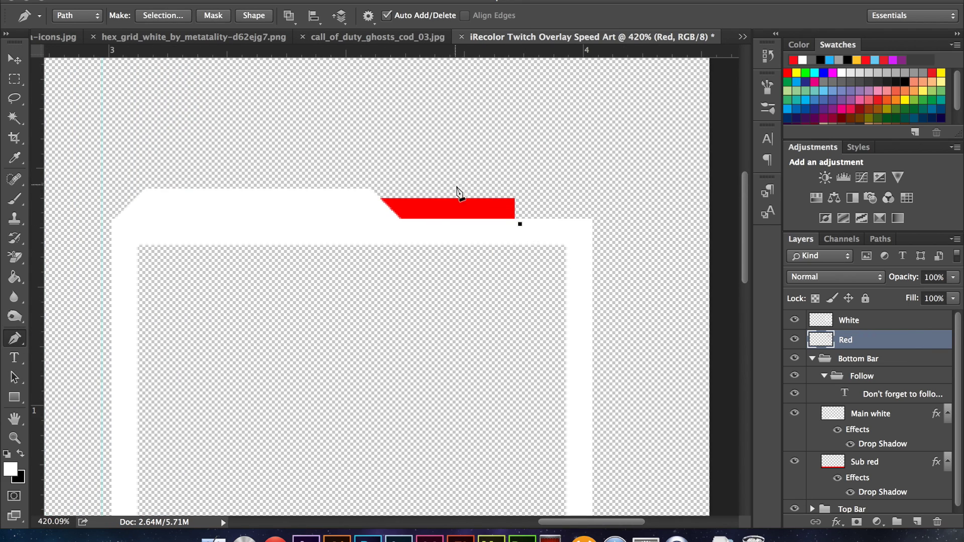
{"action": "left_click", "coordinate": [163, 15]}
{"action": "left_click", "coordinate": [568, 171]}
{"action": "key", "text": "v"}
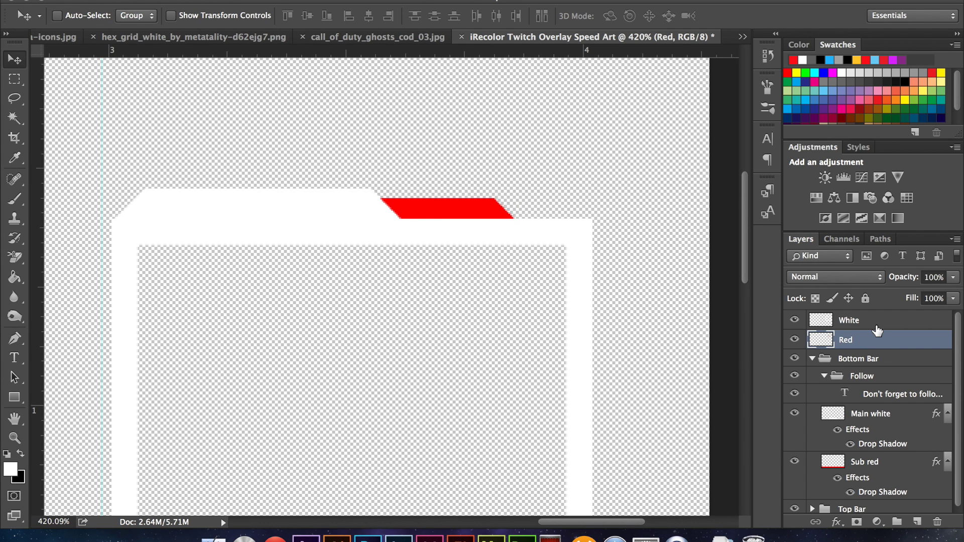
{"action": "key", "text": "Delete"}
- Merge the White and Red layers into one layer named Border
{"action": "left_click", "coordinate": [883, 321], "text": "shift"}
{"action": "key", "text": "ctrl+e"}
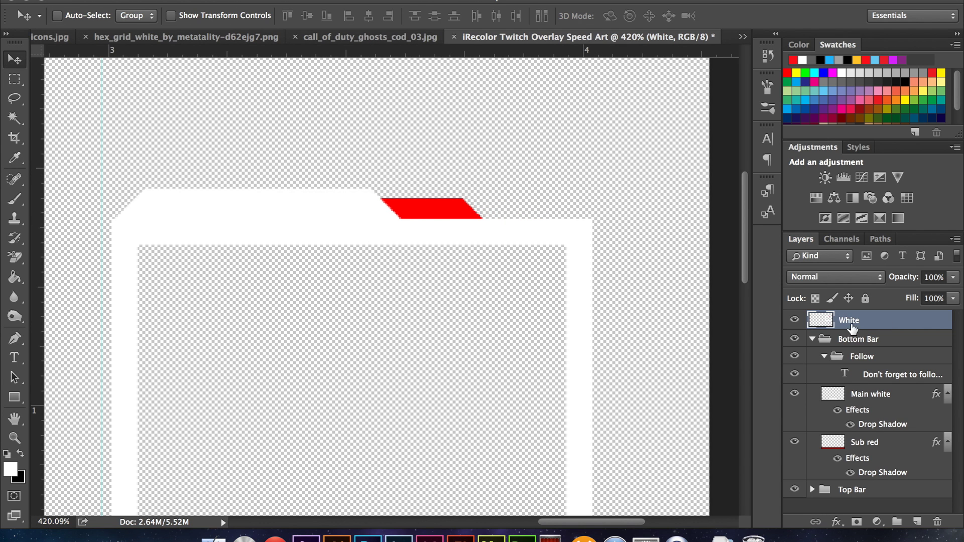
{"action": "type", "text": "Border"}
{"action": "key", "text": "Return"}
- Apply a Drop Shadow layer style to the Border frame
{"action": "double_click", "coordinate": [904, 322]}
{"action": "left_click", "coordinate": [254, 342]}
{"action": "left_click", "coordinate": [657, 123]}
{"action": "scroll", "coordinate": [863, 349], "scroll_direction": "down", "scroll_amount": 1}
{"action": "scroll", "coordinate": [864, 349], "scroll_direction": "up", "scroll_amount": 1}
- Put the Border layer into a new group named Webcam
{"action": "left_click", "coordinate": [813, 368]}
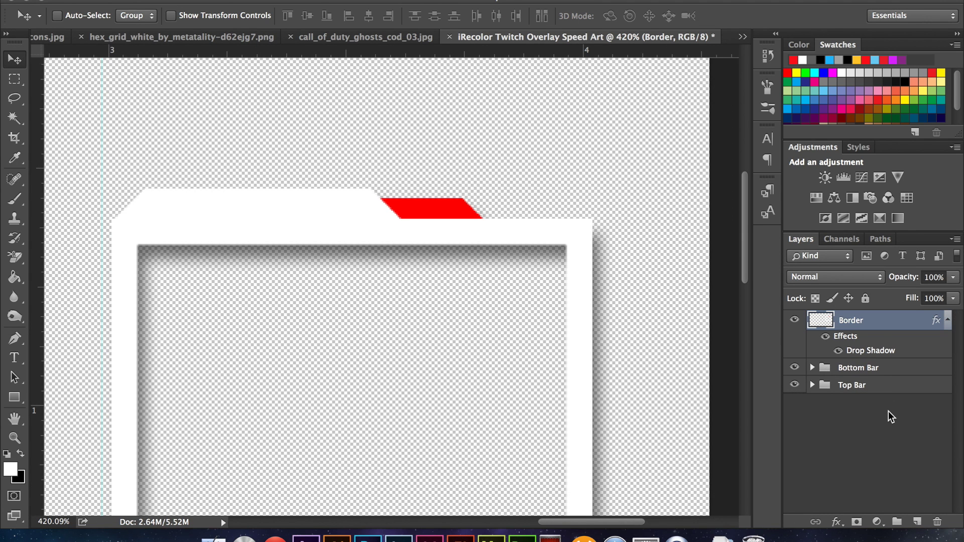
{"action": "key", "text": "ctrl+g"}
{"action": "double_click", "coordinate": [841, 319]}
{"action": "type", "text": "Webcam"}
{"action": "key", "text": "Return"}
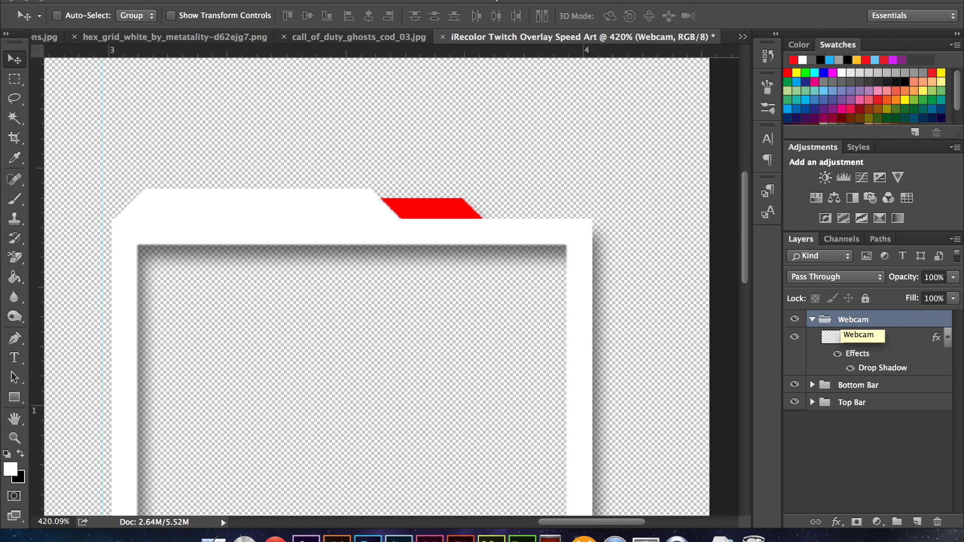
- Add iRecolor text and scale it down to fit over the frame's tab
{"action": "left_click", "coordinate": [892, 337]}
{"action": "key", "text": "t"}
{"action": "left_click", "coordinate": [118, 178]}
{"action": "type", "text": "Recolor"}
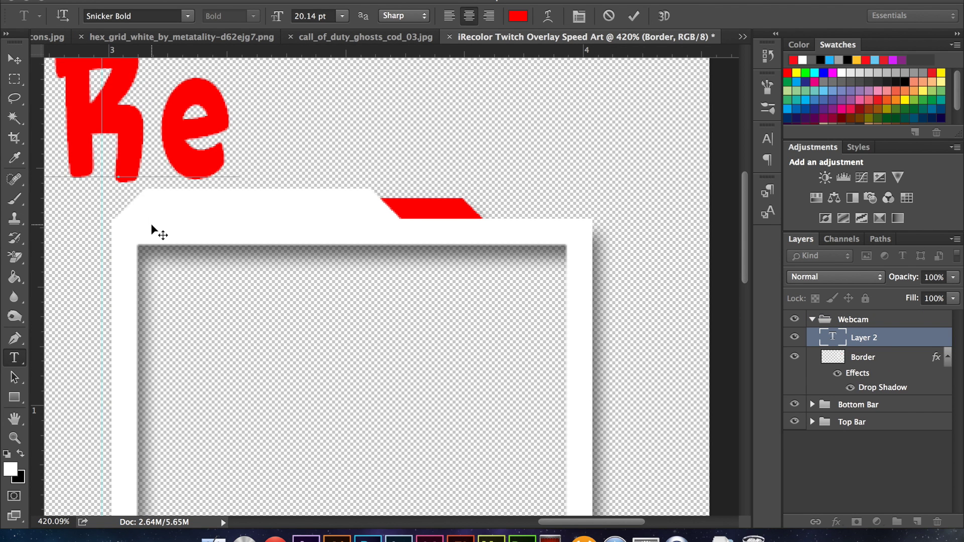
{"action": "left_click", "coordinate": [14, 59]}
{"action": "left_click_drag", "start_coordinate": [236, 126], "coordinate": [518, 238]}
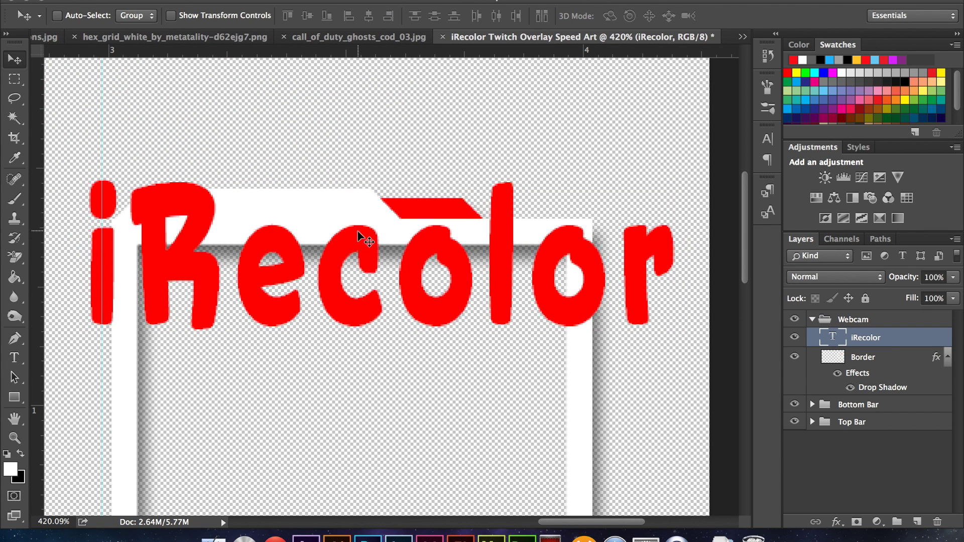
{"action": "key", "text": "ctrl+t"}
{"action": "left_click_drag", "start_coordinate": [82, 155], "coordinate": [152, 196]}
{"action": "key", "text": "Return"}
- Set the iRecolor text's tracking to 200 and shift it slightly right
{"action": "left_click", "coordinate": [768, 139]}
{"action": "left_click", "coordinate": [740, 185]}
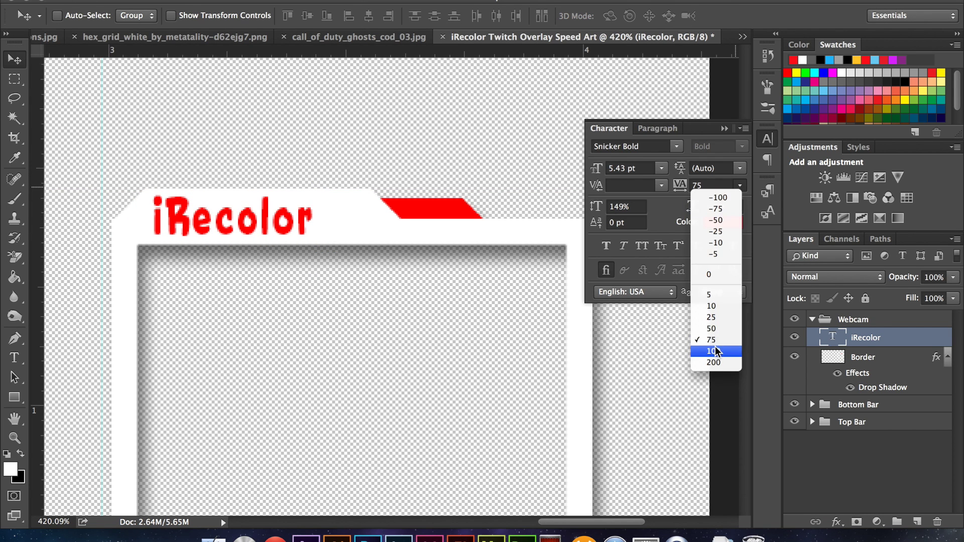
{"action": "left_click", "coordinate": [713, 351]}
{"action": "left_click", "coordinate": [740, 185]}
{"action": "left_click", "coordinate": [713, 362]}
{"action": "left_click_drag", "start_coordinate": [242, 222], "coordinate": [261, 221]}
- Give the text an Outer Glow in Normal blend mode at 49% opacity
{"action": "double_click", "coordinate": [912, 338]}
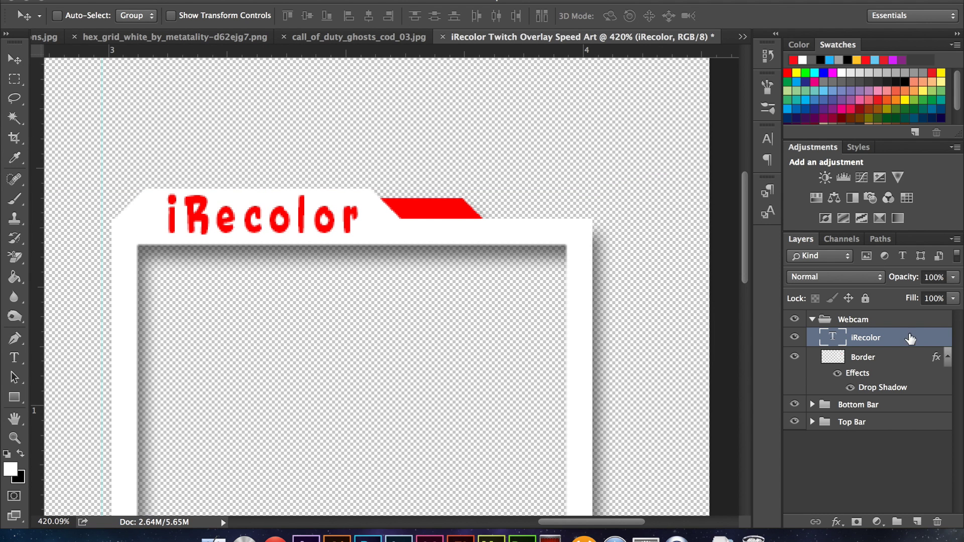
{"action": "left_click", "coordinate": [233, 321]}
{"action": "left_click", "coordinate": [367, 200]}
{"action": "key", "text": "Return"}
{"action": "left_click", "coordinate": [422, 142]}
{"action": "left_click", "coordinate": [401, 33]}
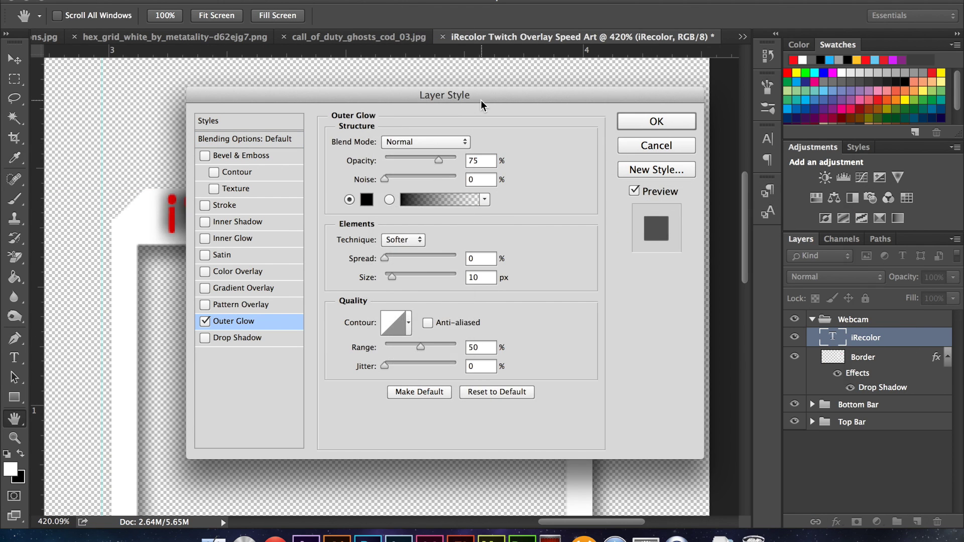
{"action": "left_click_drag", "start_coordinate": [480, 101], "coordinate": [681, 108]}
{"action": "left_click_drag", "start_coordinate": [631, 166], "coordinate": [616, 167]}
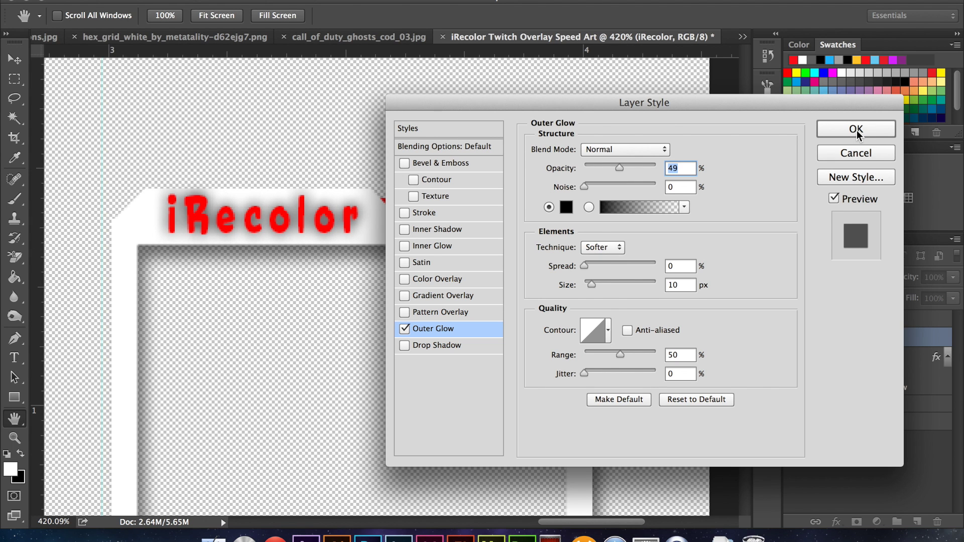
{"action": "left_click", "coordinate": [857, 131]}
- Clip the iRecolor text to the Border layer and reselect Border after zooming out
{"action": "left_click", "coordinate": [872, 375], "text": "alt"}
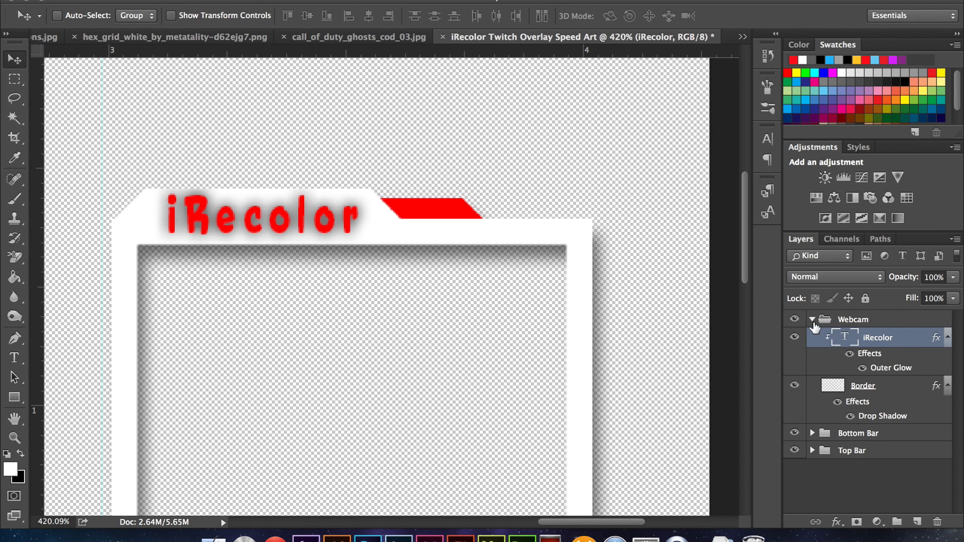
{"action": "left_click", "coordinate": [812, 320]}
{"action": "key", "text": "super+0"}
{"action": "left_click_drag", "start_coordinate": [610, 221], "coordinate": [626, 215]}
{"action": "key", "text": "super+z"}
{"action": "left_click", "coordinate": [812, 320]}
{"action": "left_click", "coordinate": [864, 385]}
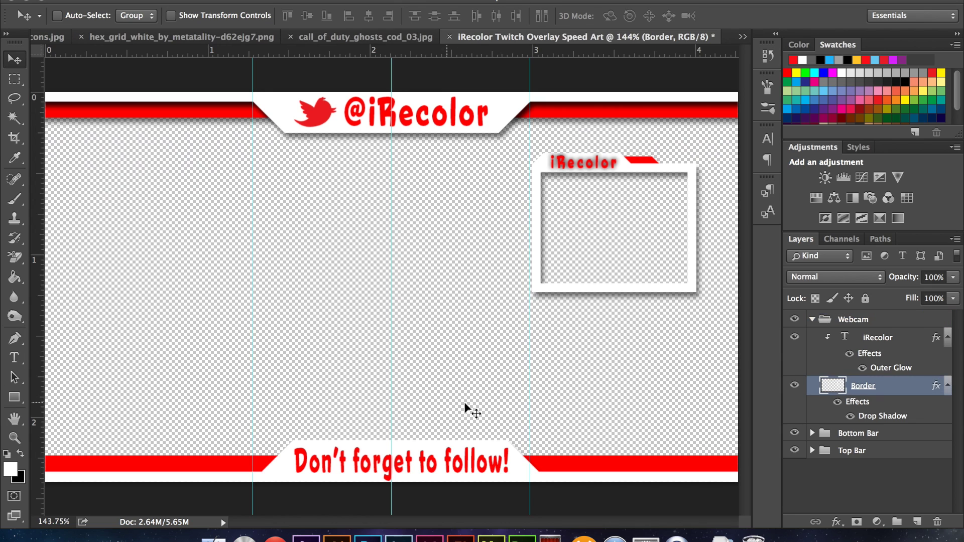
- Draw a rectangle over the webcam opening, unclip it, and place it below Border
{"action": "key", "text": "u"}
{"action": "left_click_drag", "start_coordinate": [538, 171], "coordinate": [690, 284]}
{"action": "left_click", "coordinate": [119, 180]}
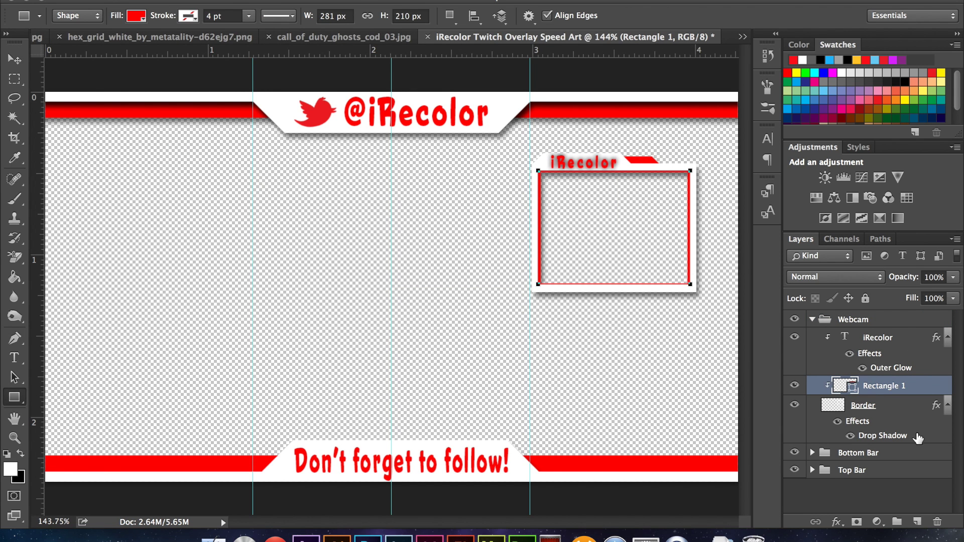
{"action": "left_click", "coordinate": [878, 396], "text": "alt"}
{"action": "left_click_drag", "start_coordinate": [878, 391], "coordinate": [909, 437]}
- Add a Gradient Overlay to the rectangle with grey gradient stops
{"action": "right_click", "coordinate": [907, 434]}
{"action": "left_click", "coordinate": [740, 360]}
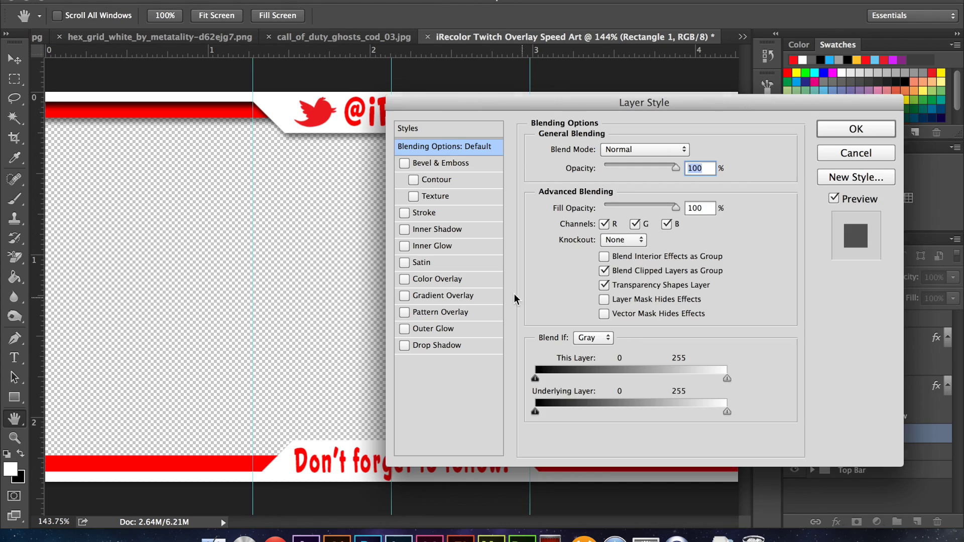
{"action": "left_click", "coordinate": [442, 295]}
{"action": "left_click", "coordinate": [598, 186]}
{"action": "double_click", "coordinate": [639, 284]}
{"action": "key", "text": "Return"}
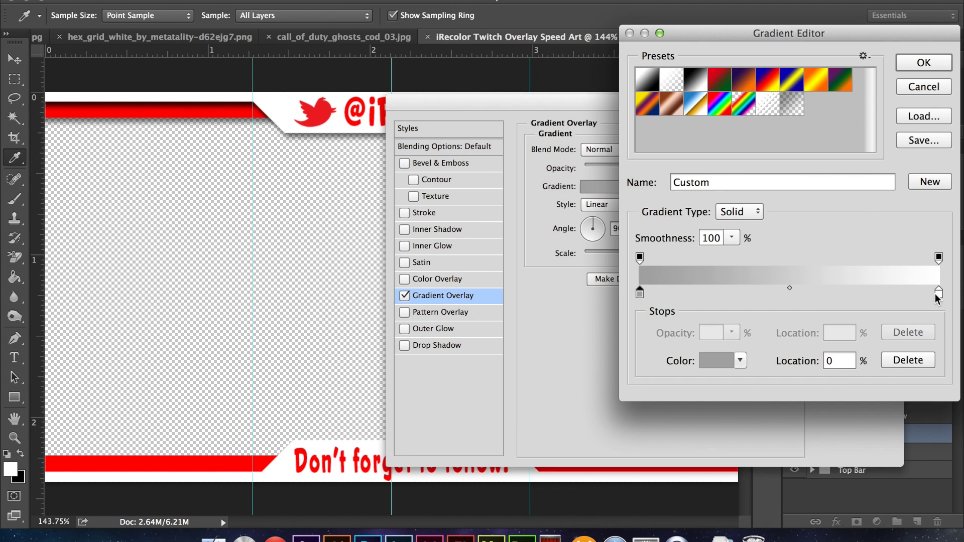
{"action": "double_click", "coordinate": [639, 284]}
{"action": "left_click", "coordinate": [460, 333]}
{"action": "key", "text": "Return"}
{"action": "key", "text": "Return"}
- Make the gradient radial and reversed with a lighter c1c1c1 left stop, and apply it
{"action": "left_click_drag", "start_coordinate": [613, 104], "coordinate": [214, 81]}
{"action": "left_click", "coordinate": [228, 180]}
{"action": "left_click", "coordinate": [236, 190]}
{"action": "left_click", "coordinate": [286, 162]}
{"action": "left_click", "coordinate": [241, 162]}
{"action": "double_click", "coordinate": [640, 293]}
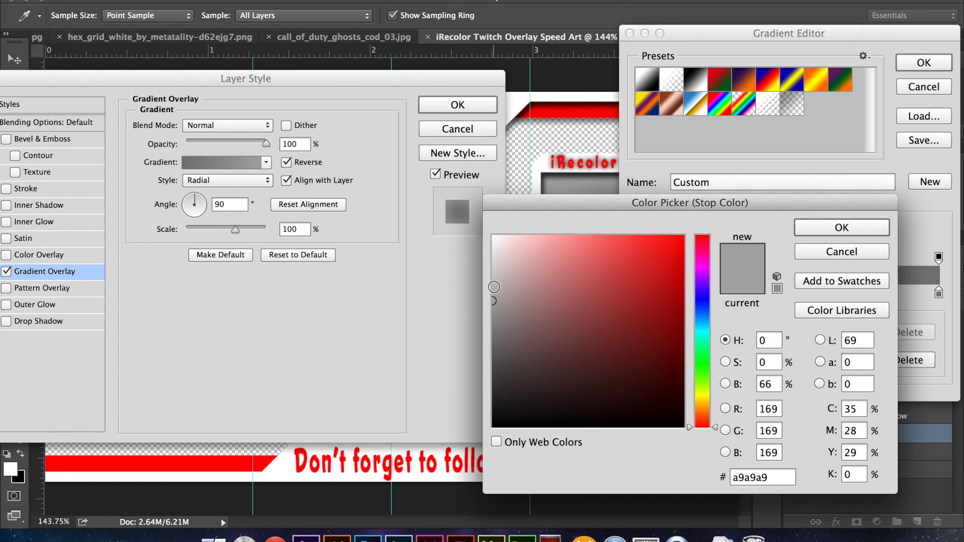
{"action": "left_click", "coordinate": [492, 274]}
{"action": "left_click", "coordinate": [839, 224]}
{"action": "key", "text": "Return"}
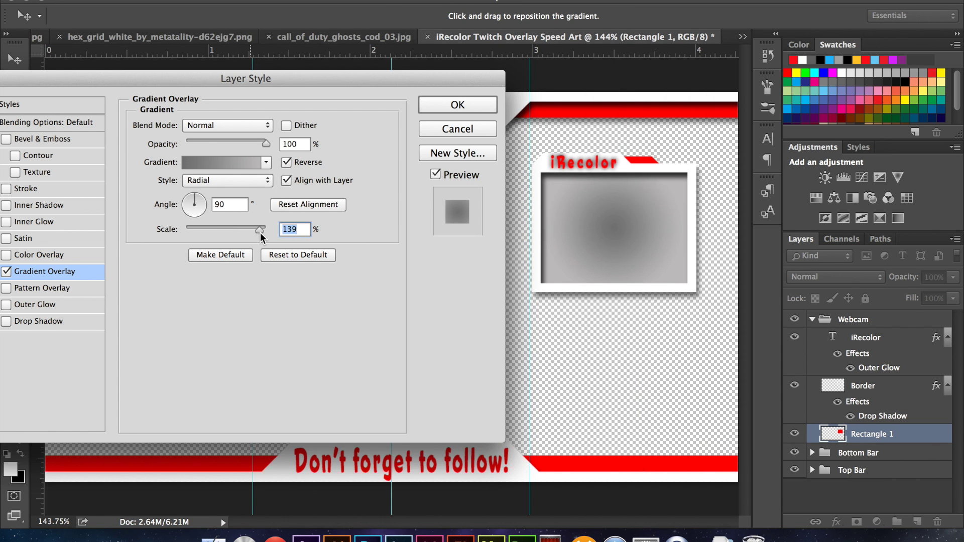
{"action": "left_click", "coordinate": [454, 105]}
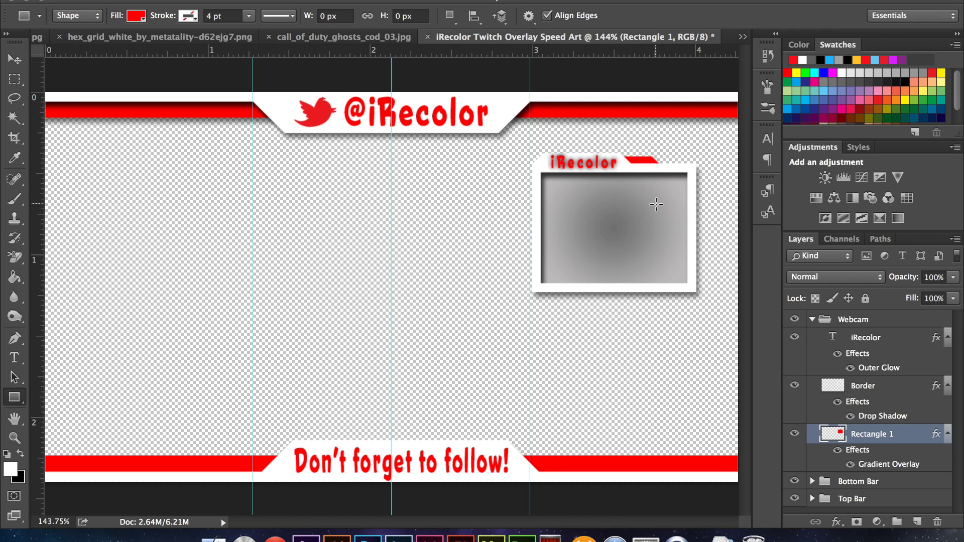
- Move the whole Webcam group up and to the right
{"action": "left_click", "coordinate": [812, 319]}
{"action": "key", "text": "v"}
{"action": "left_click_drag", "start_coordinate": [632, 103], "coordinate": [660, 83]}
{"action": "left_click", "coordinate": [812, 354]}
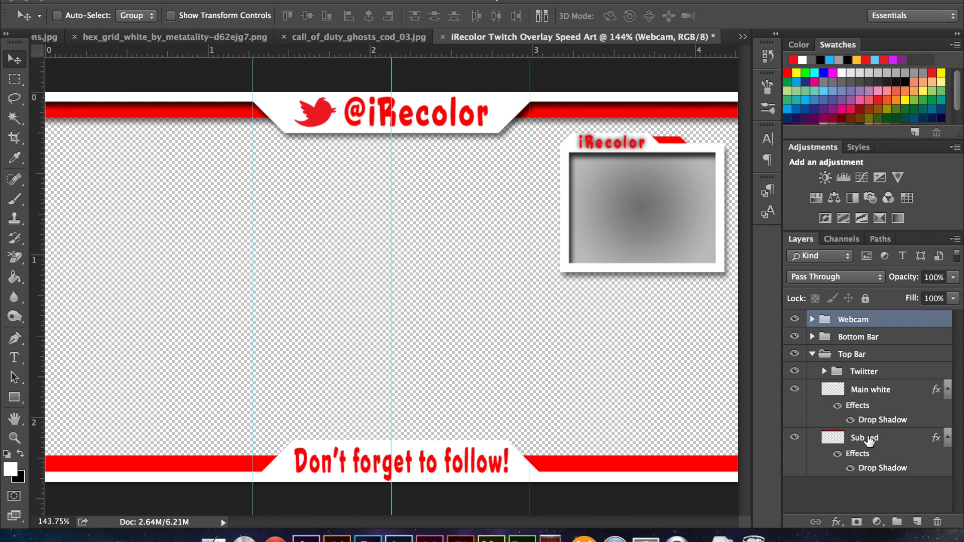
- Draw a short diagonal line above Main white with no fill and a 1 pt red stroke
{"action": "left_click", "coordinate": [912, 391]}
{"action": "left_click_drag", "start_coordinate": [14, 397], "coordinate": [60, 463]}
{"action": "mouse_move", "coordinate": [146, 207]}
{"action": "left_mouse_down"}
{"action": "mouse_move", "coordinate": [208, 263]}
{"action": "mouse_move", "coordinate": [185, 245]}
{"action": "left_mouse_up"}
{"action": "left_click", "coordinate": [136, 16]}
{"action": "left_click", "coordinate": [74, 46]}
{"action": "left_click", "coordinate": [189, 16]}
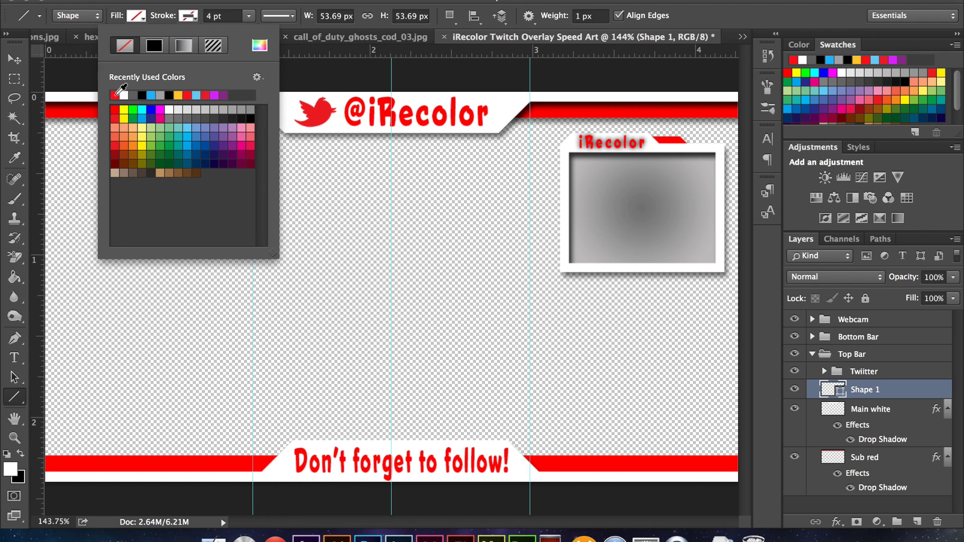
{"action": "left_click", "coordinate": [116, 95]}
{"action": "mouse_move", "coordinate": [248, 15]}
{"action": "left_mouse_down"}
{"action": "mouse_move", "coordinate": [251, 31]}
{"action": "mouse_move", "coordinate": [237, 31]}
{"action": "mouse_move", "coordinate": [246, 32]}
{"action": "left_mouse_up"}
{"action": "left_click", "coordinate": [222, 16]}
{"action": "type", "text": "1"}
{"action": "left_click", "coordinate": [224, 15]}
{"action": "type", "text": "1"}
{"action": "key", "text": "Return"}
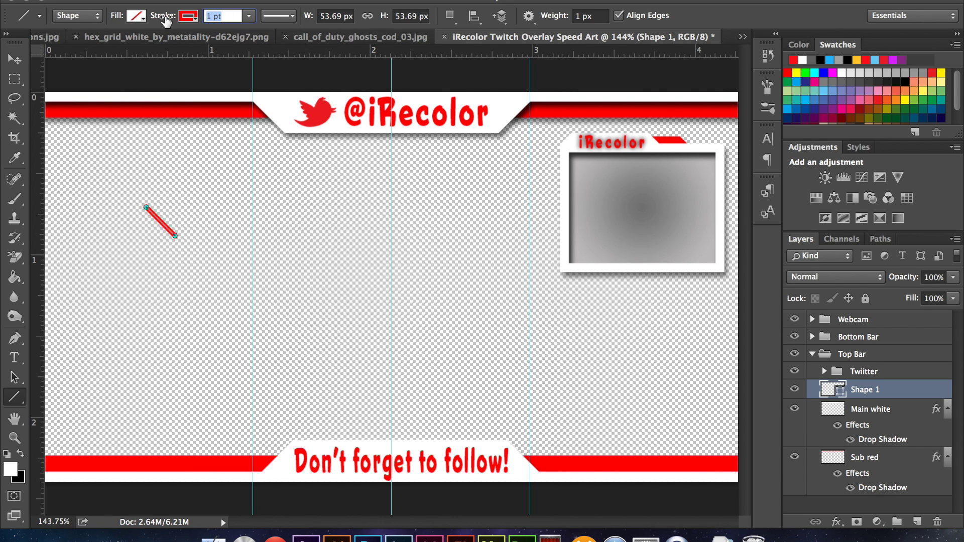
- Give the line a red Stroke effect and a pure red Outer Glow in Normal blend mode
{"action": "left_click", "coordinate": [15, 61]}
{"action": "double_click", "coordinate": [899, 392]}
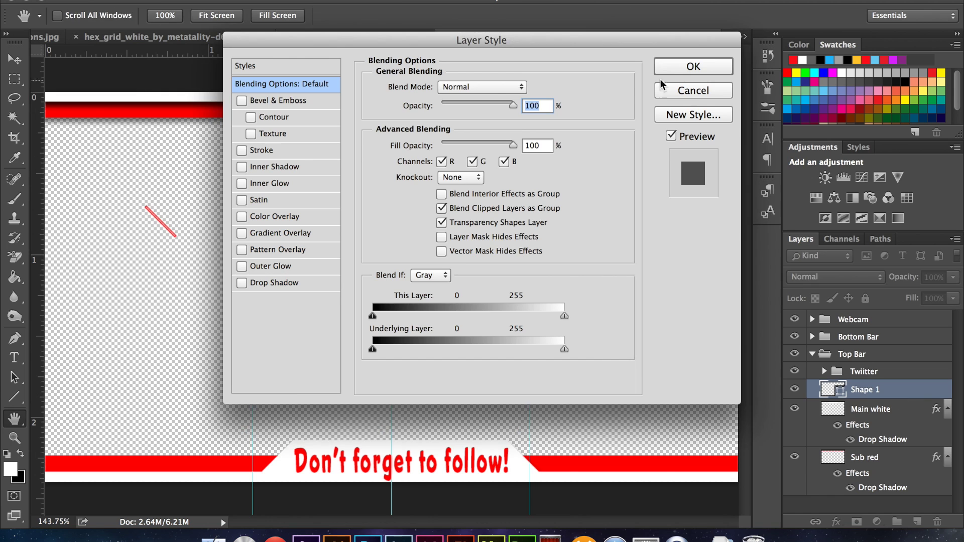
{"action": "left_click", "coordinate": [253, 150]}
{"action": "left_click", "coordinate": [407, 191]}
{"action": "left_click", "coordinate": [794, 60]}
{"action": "key", "text": "Return"}
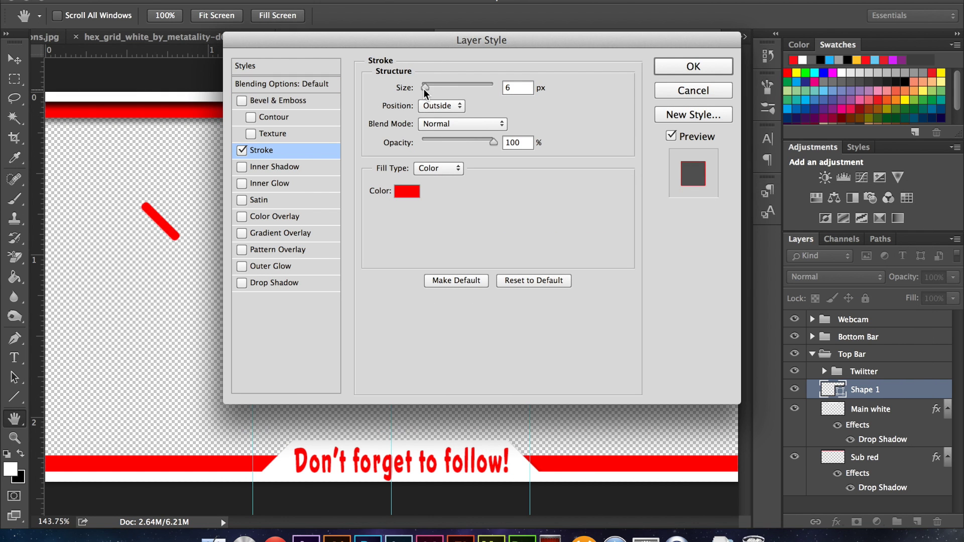
{"action": "left_click", "coordinate": [270, 267]}
{"action": "left_click", "coordinate": [403, 145]}
{"action": "left_click", "coordinate": [793, 60]}
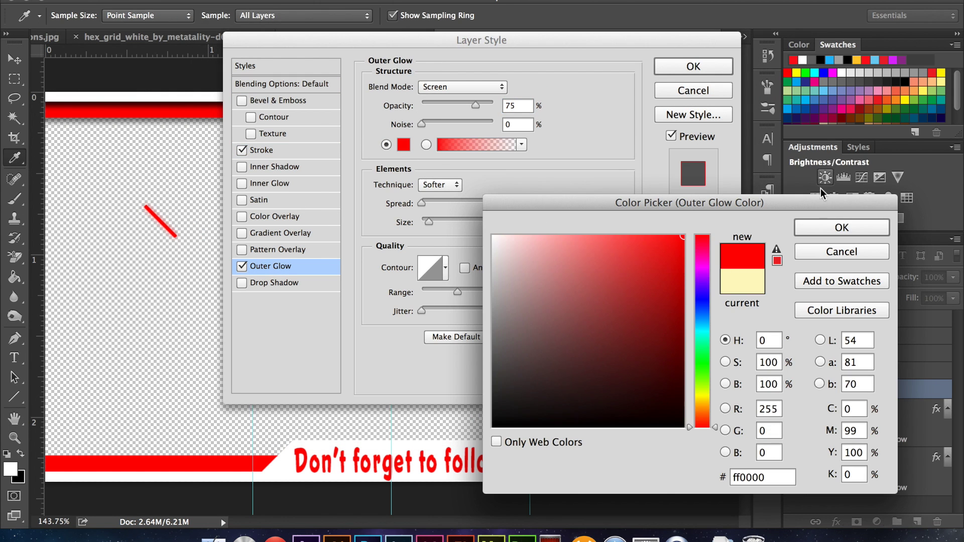
{"action": "key", "text": "Return"}
{"action": "left_click", "coordinate": [462, 86]}
{"action": "left_click", "coordinate": [442, 8]}
{"action": "left_click", "coordinate": [684, 75]}
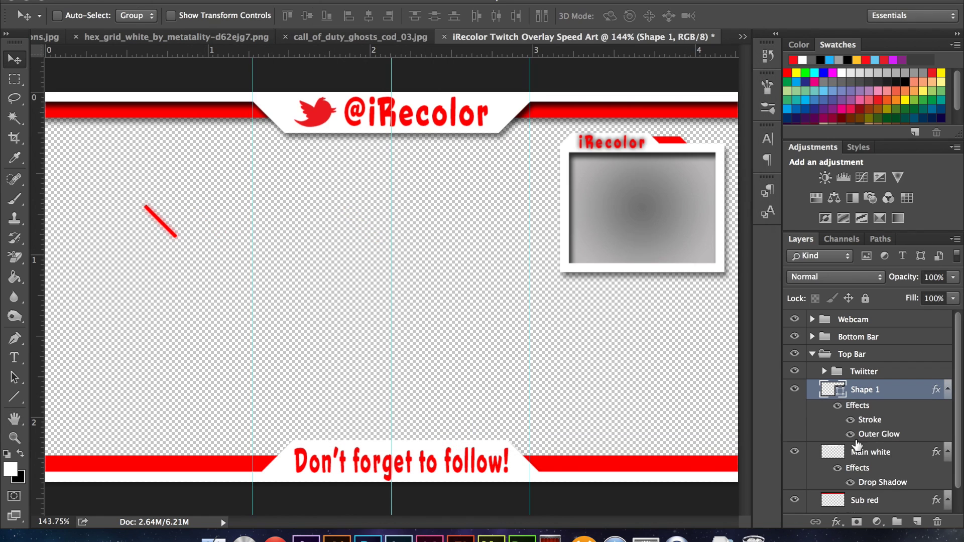
- Clip the red line to Main white and move it to the top bar's left end
{"action": "left_click", "coordinate": [947, 389]}
{"action": "left_click", "coordinate": [948, 409]}
{"action": "left_click", "coordinate": [884, 400], "text": "alt"}
{"action": "left_click_drag", "start_coordinate": [239, 226], "coordinate": [131, 100]}
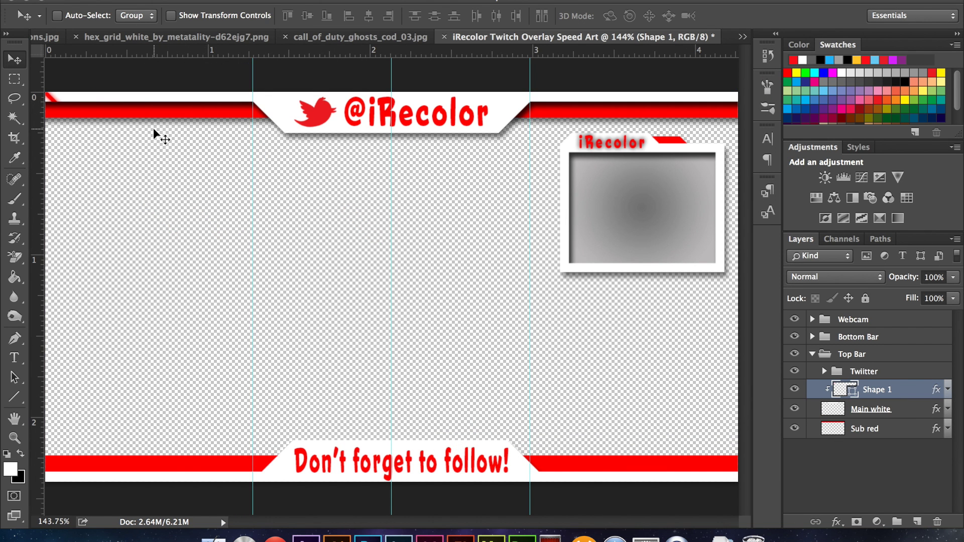
- Duplicate the stripe rightwards along the top bar and merge the copies into one layer
{"action": "left_click_drag", "start_coordinate": [51, 101], "coordinate": [140, 107], "text": "alt"}
{"action": "left_click", "coordinate": [921, 408], "text": "shift"}
{"action": "key", "text": "ctrl+e"}
{"action": "left_click", "coordinate": [926, 409], "text": "shift"}
{"action": "key", "text": "ctrl+e"}
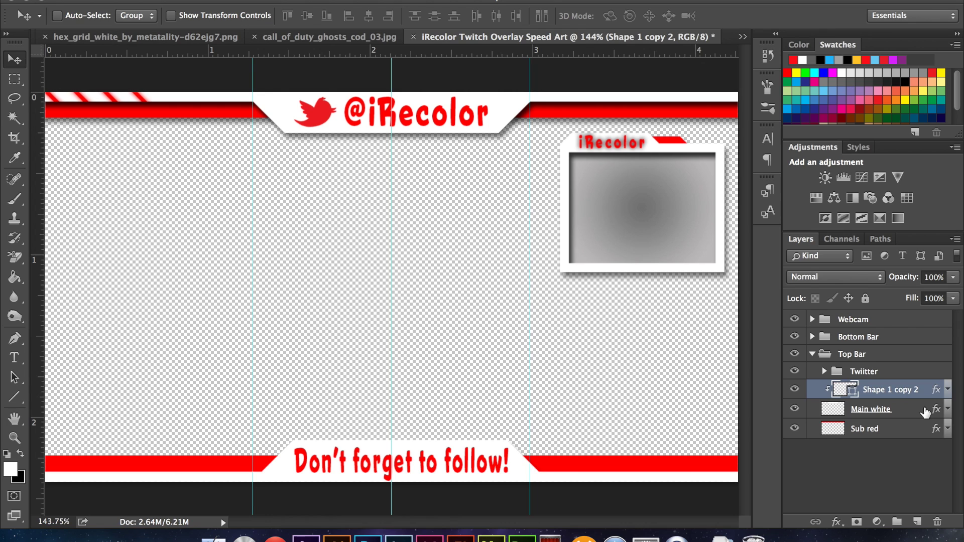
{"action": "left_click_drag", "start_coordinate": [149, 100], "coordinate": [239, 111], "text": "alt"}
{"action": "left_click", "coordinate": [899, 411]}
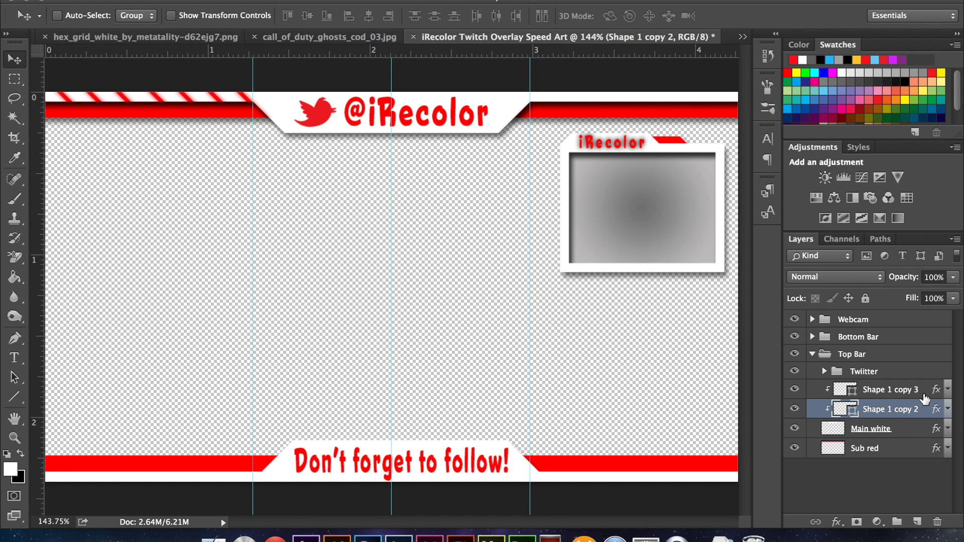
{"action": "key", "text": "Delete"}
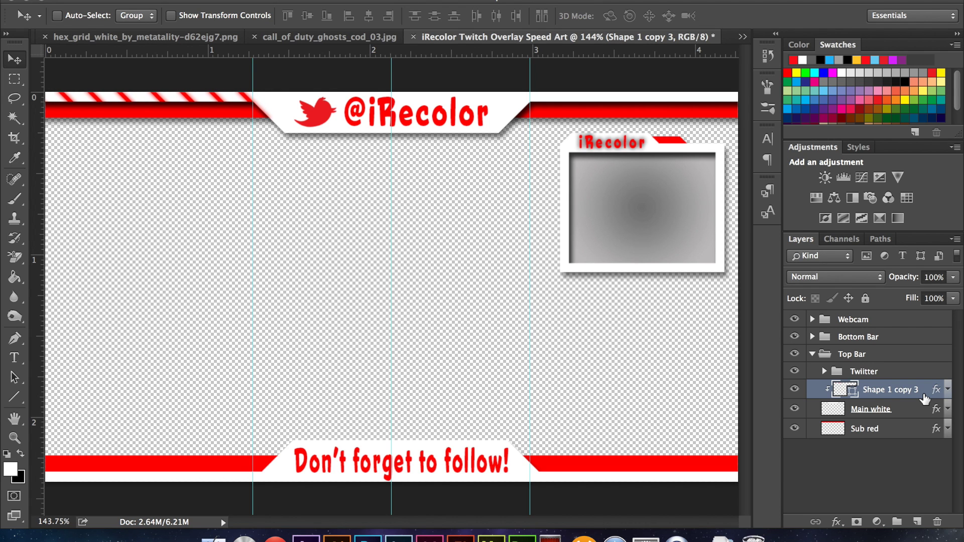
- Rename the merged stripes layer 'Glow Left', discarding a trial layer mask, and fit the overlay in view
{"action": "type", "text": "Glow Left"}
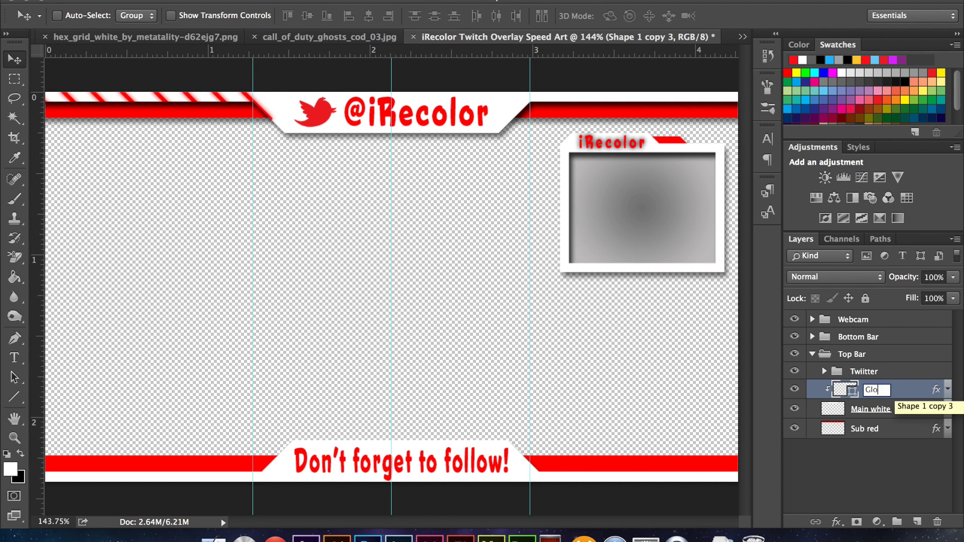
{"action": "key", "text": "Return"}
{"action": "left_click", "coordinate": [856, 522]}
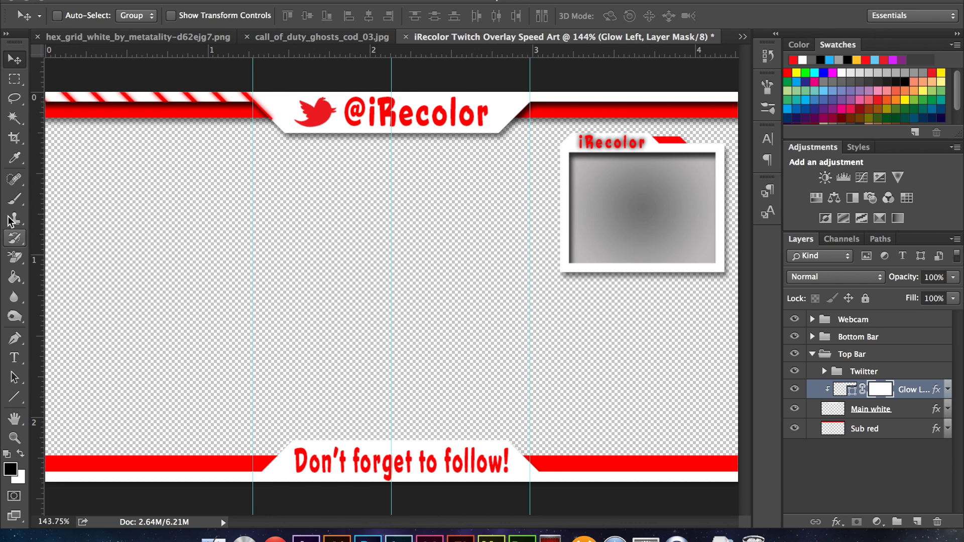
{"action": "key", "text": "b"}
{"action": "left_click", "coordinate": [77, 15]}
{"action": "left_click", "coordinate": [286, 102]}
{"action": "scroll", "coordinate": [286, 102], "scroll_direction": "up", "scroll_amount": 3}
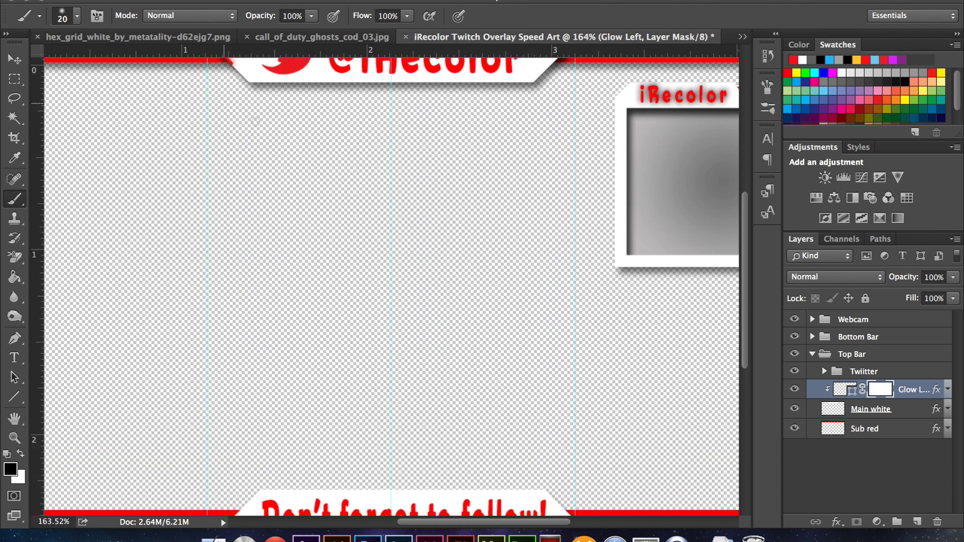
{"action": "key", "text": "ctrl+z"}
{"action": "left_click", "coordinate": [15, 59]}
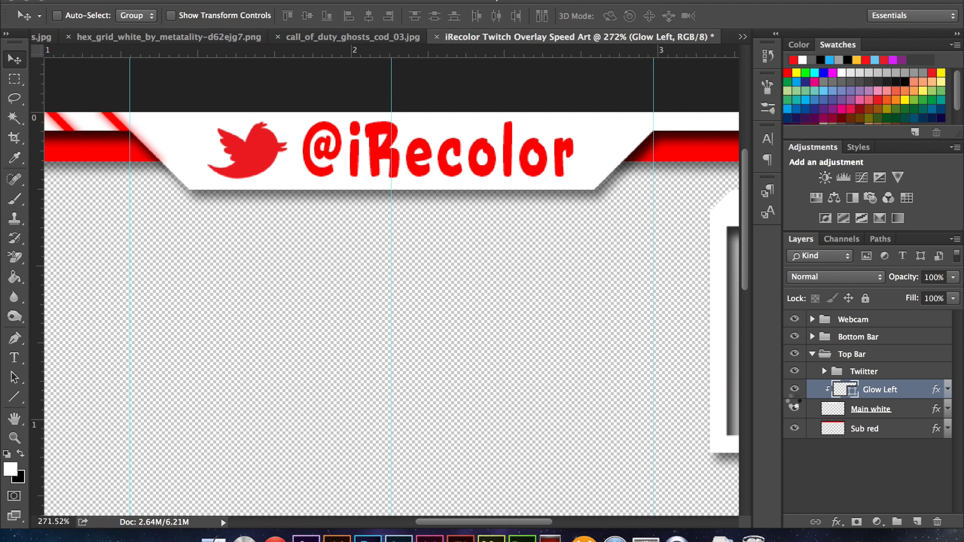
{"action": "key", "text": "ctrl+0"}
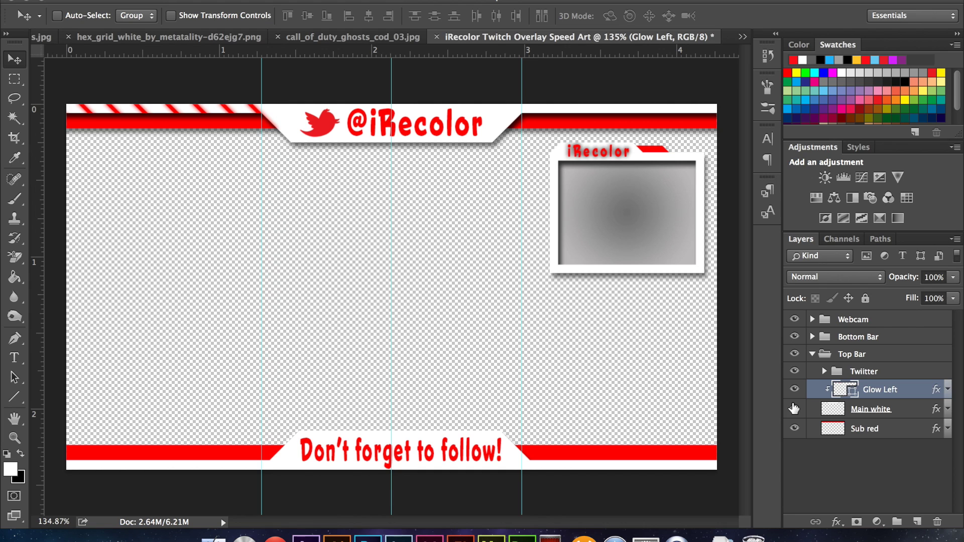
- Duplicate Glow Left, clip it, flip it horizontally and move it to the top bar's right end
{"action": "key", "text": "ctrl+j"}
{"action": "key", "text": "ctrl+alt+g"}
{"action": "left_click", "coordinate": [151, 0]}
{"action": "mouse_move", "coordinate": [201, 303]}
{"action": "left_click", "coordinate": [453, 467]}
{"action": "left_click_drag", "start_coordinate": [310, 181], "coordinate": [652, 145]}
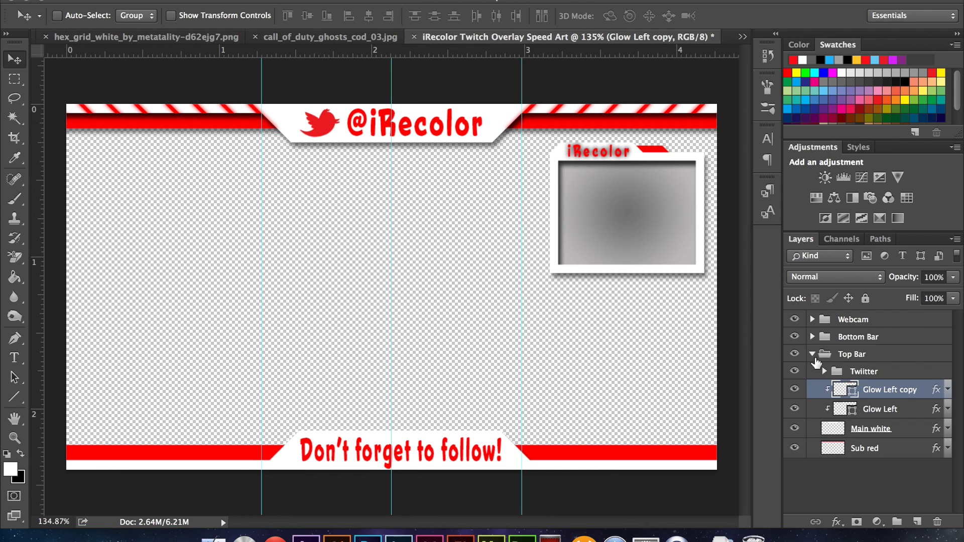
{"action": "left_click", "coordinate": [812, 354]}
{"action": "left_click", "coordinate": [812, 336]}
- Type 'Made by' followed by the creator's handle, then scale it down onto the bottom red bar
{"action": "left_click", "coordinate": [902, 372]}
{"action": "left_click", "coordinate": [14, 357]}
{"action": "left_click", "coordinate": [145, 360]}
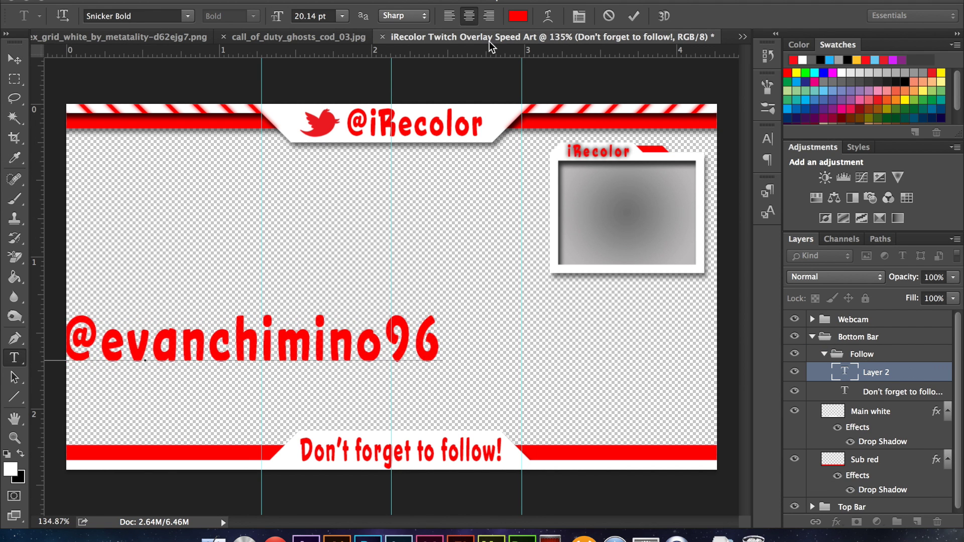
{"action": "key", "text": "ctrl+Return"}
{"action": "key", "text": "ctrl+t"}
{"action": "left_click_drag", "start_coordinate": [203, 335], "coordinate": [450, 327]}
{"action": "left_click_drag", "start_coordinate": [112, 363], "coordinate": [526, 367]}
{"action": "left_click_drag", "start_coordinate": [577, 358], "coordinate": [589, 454]}
- Make the credit text white with tighter leading and 92% horizontal scale, placed at the bar's right end
{"action": "double_click", "coordinate": [845, 372]}
{"action": "left_click", "coordinate": [517, 16]}
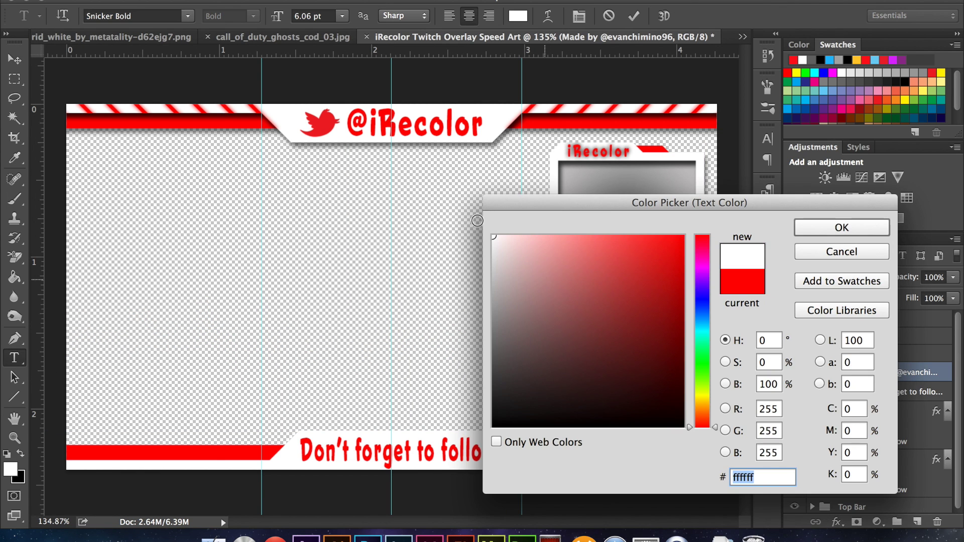
{"action": "left_click", "coordinate": [832, 229]}
{"action": "left_click", "coordinate": [768, 139]}
{"action": "left_click_drag", "start_coordinate": [596, 206], "coordinate": [574, 207]}
{"action": "left_click_drag", "start_coordinate": [692, 206], "coordinate": [688, 207]}
{"action": "left_click", "coordinate": [14, 59]}
{"action": "left_click_drag", "start_coordinate": [602, 452], "coordinate": [611, 454]}
{"action": "left_click", "coordinate": [767, 139]}
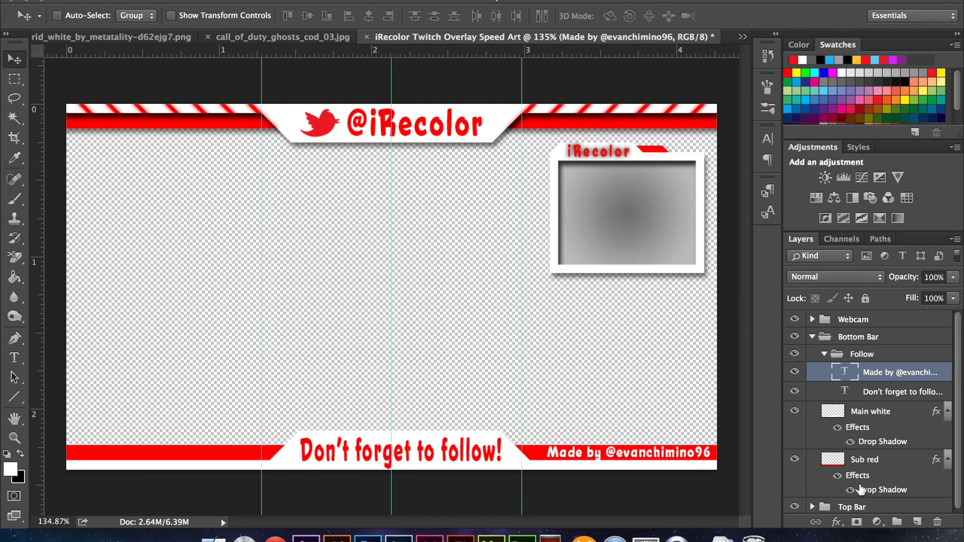
- Review Main white's drop shadow and set Sub red's drop shadow angle to -135°
{"action": "left_click", "coordinate": [904, 419]}
{"action": "double_click", "coordinate": [882, 441]}
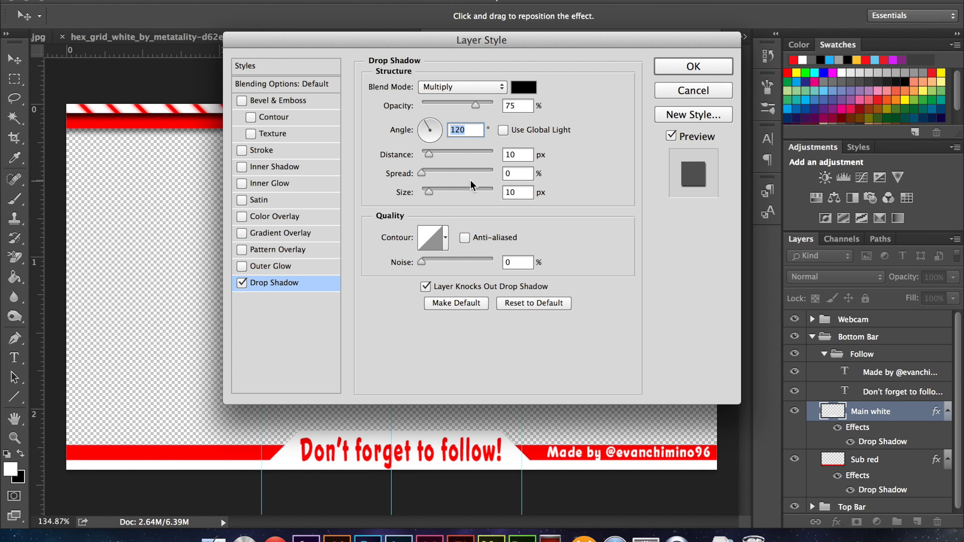
{"action": "left_click", "coordinate": [694, 66]}
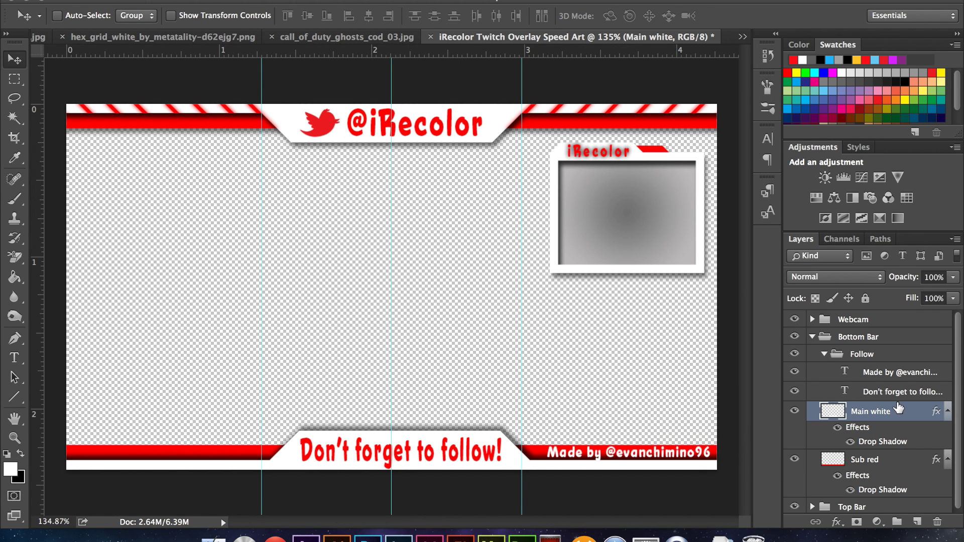
{"action": "left_click", "coordinate": [895, 464]}
{"action": "double_click", "coordinate": [884, 490]}
{"action": "double_click", "coordinate": [463, 130]}
{"action": "type", "text": "-135"}
{"action": "left_click", "coordinate": [713, 65]}
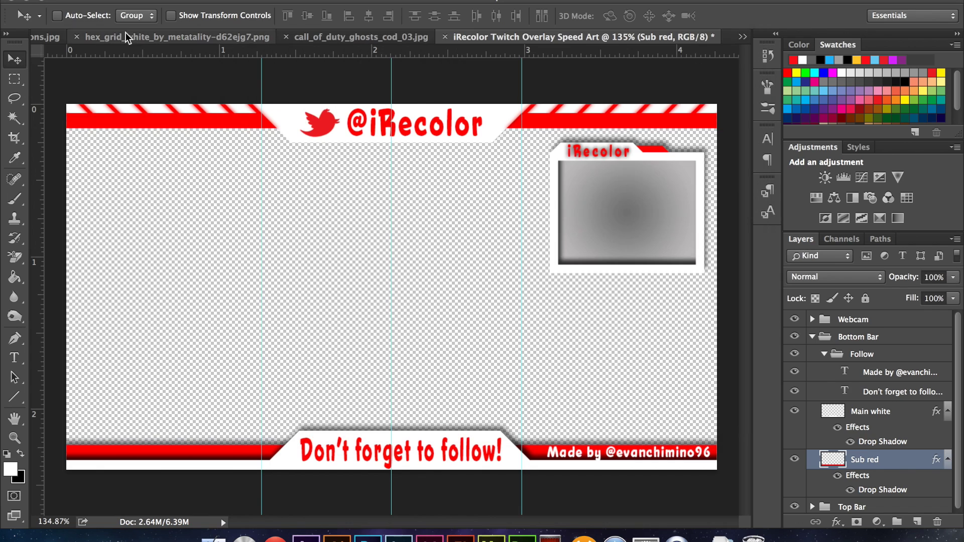
- Bring call_of_duty_ghosts_cod_03.jpg into the overlay beneath the red bars and reposition the webcam frame
{"action": "left_click", "coordinate": [339, 38]}
{"action": "left_click_drag", "start_coordinate": [339, 226], "coordinate": [289, 250]}
{"action": "left_click_drag", "start_coordinate": [894, 459], "coordinate": [884, 511]}
{"action": "left_click", "coordinate": [824, 332]}
{"action": "left_click", "coordinate": [812, 335]}
{"action": "left_click_drag", "start_coordinate": [604, 190], "coordinate": [605, 200]}
- Review the Main white and Sub red layer effects, then nudge the Webcam group into place
{"action": "left_click", "coordinate": [812, 354]}
{"action": "double_click", "coordinate": [908, 431]}
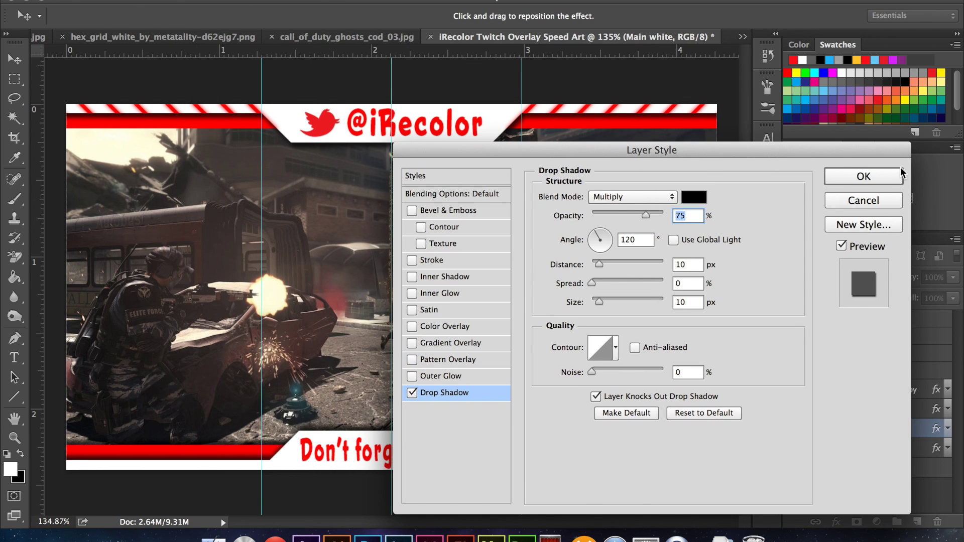
{"action": "left_click", "coordinate": [874, 173]}
{"action": "double_click", "coordinate": [892, 448]}
{"action": "key", "text": "Return"}
{"action": "left_click", "coordinate": [812, 353]}
{"action": "left_click", "coordinate": [841, 322]}
{"action": "left_click_drag", "start_coordinate": [620, 187], "coordinate": [644, 193]}
- Save the overlay to the Desktop as 'iRecolor Twitch Overlay Speed Art.psd'
{"action": "key", "text": "super+shift+s"}
{"action": "left_click", "coordinate": [265, 220]}
{"action": "left_click", "coordinate": [368, 149]}
{"action": "key", "text": "Return"}
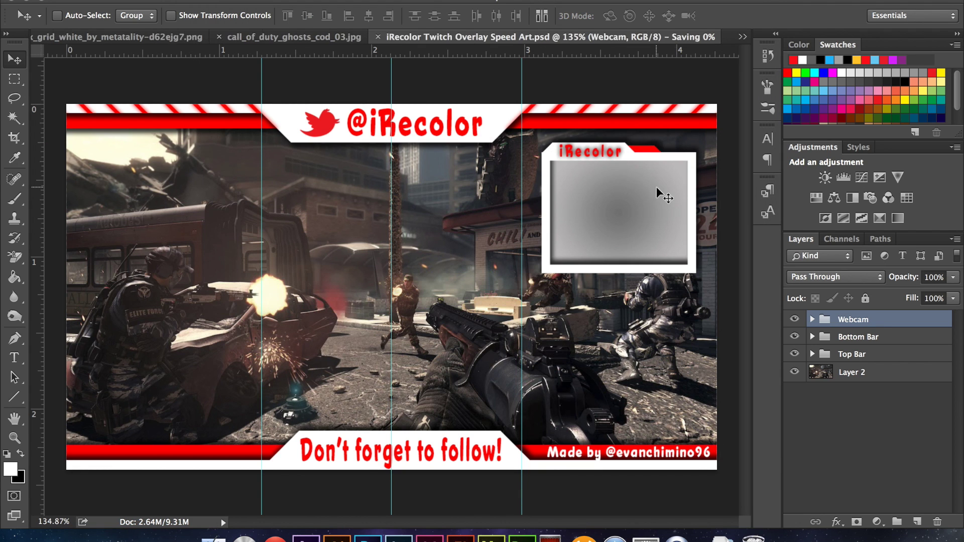
{"action": "left_click", "coordinate": [419, 0]}
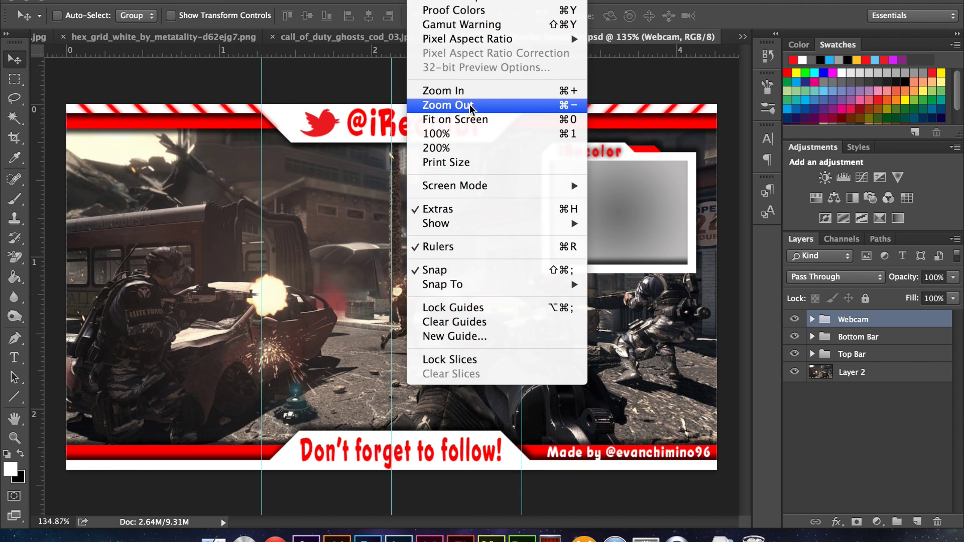